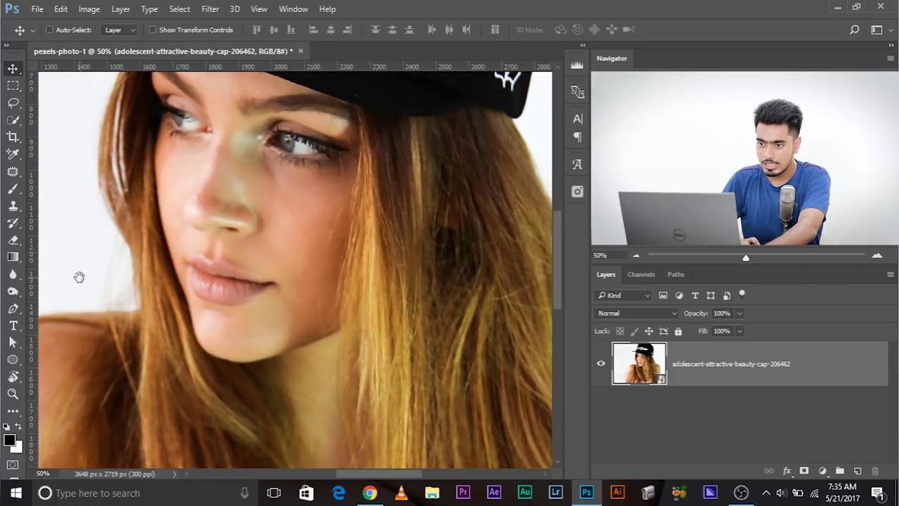
Pan over the lips and neck, then zoom out to 16.67% to show the whole photo.
left_click_drag(321, 317, 331, 177)
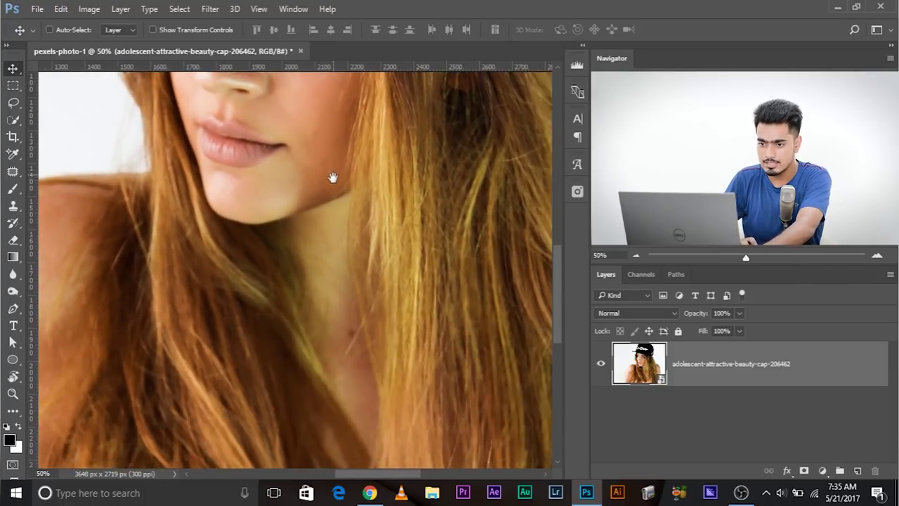
key("ctrl+minus")
key("ctrl+minus")
key("ctrl+minus")
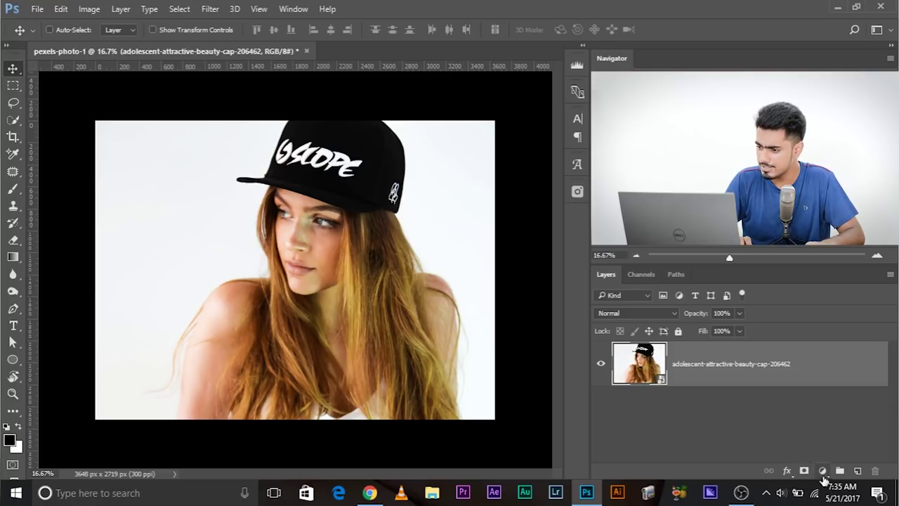
Add a Hue/Saturation adjustment layer and arrange its settings panel beside the photo.
left_click(823, 472)
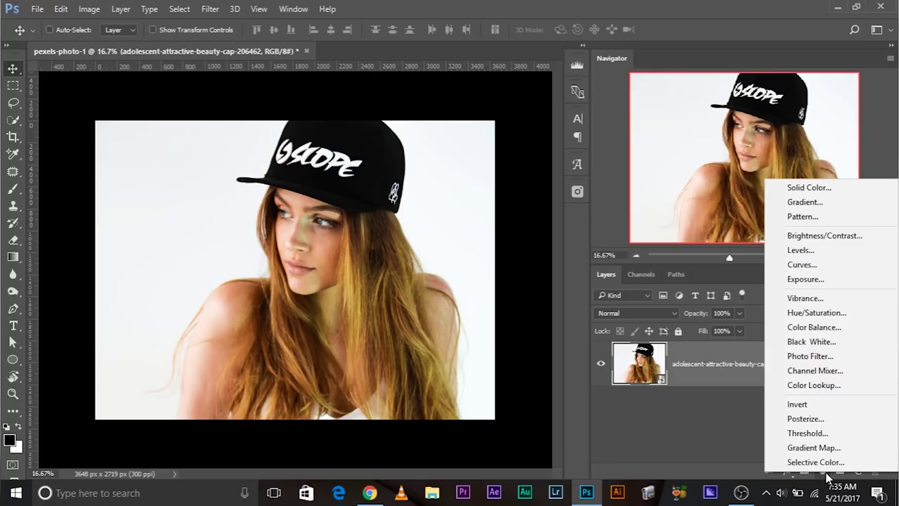
left_click(794, 313)
left_click_drag(228, 266, 308, 239)
left_click_drag(22, 240, 19, 242)
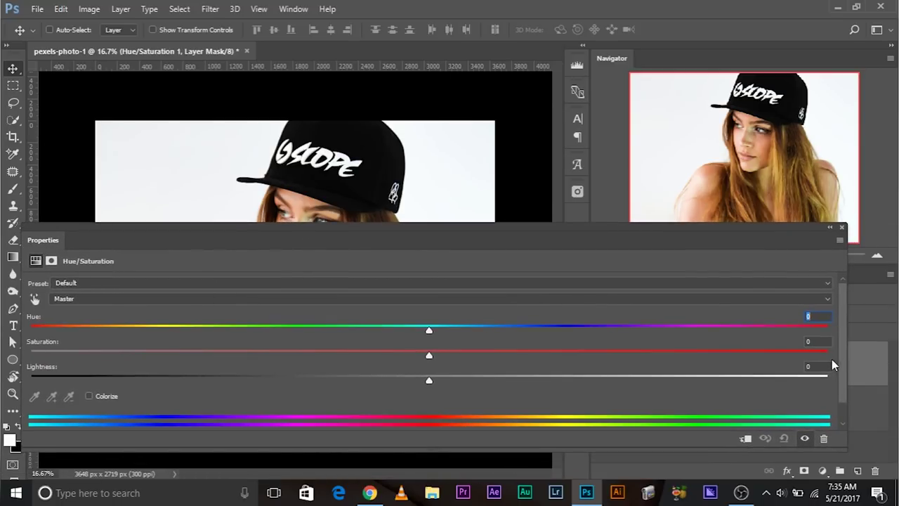
left_click_drag(846, 354, 645, 310)
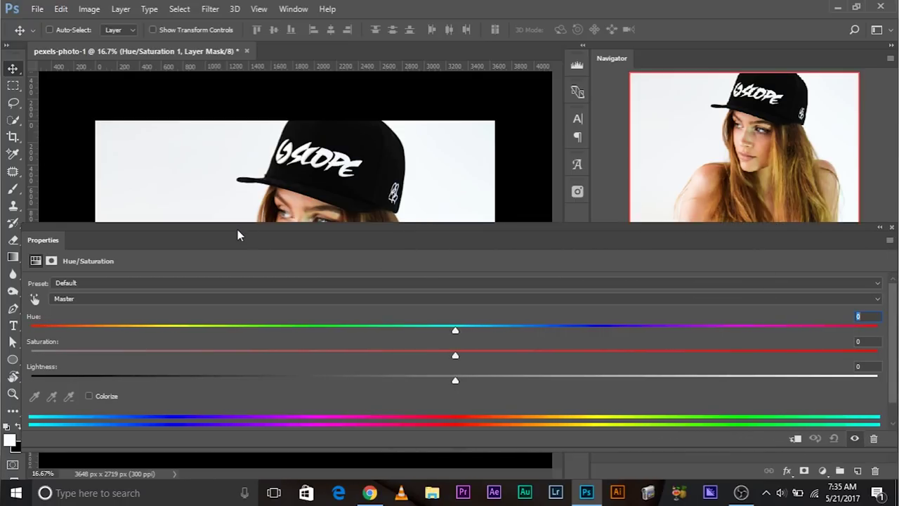
left_click_drag(239, 235, 229, 303)
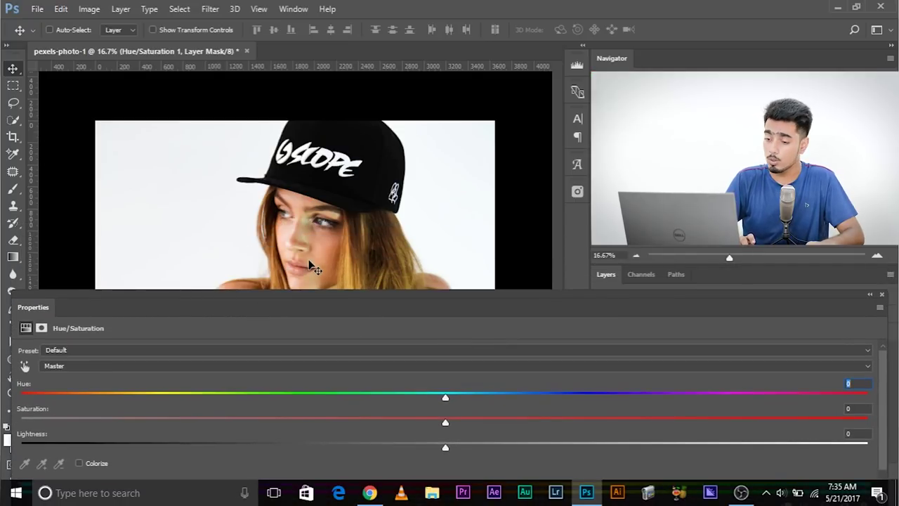
Limit the adjustment to the Greens range and drag Hue fully down to -180.
left_click(86, 365)
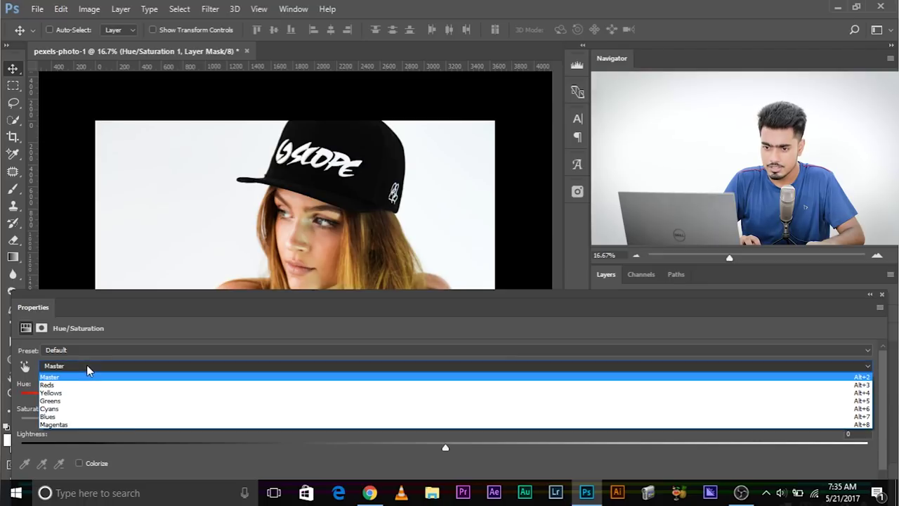
left_click(66, 401)
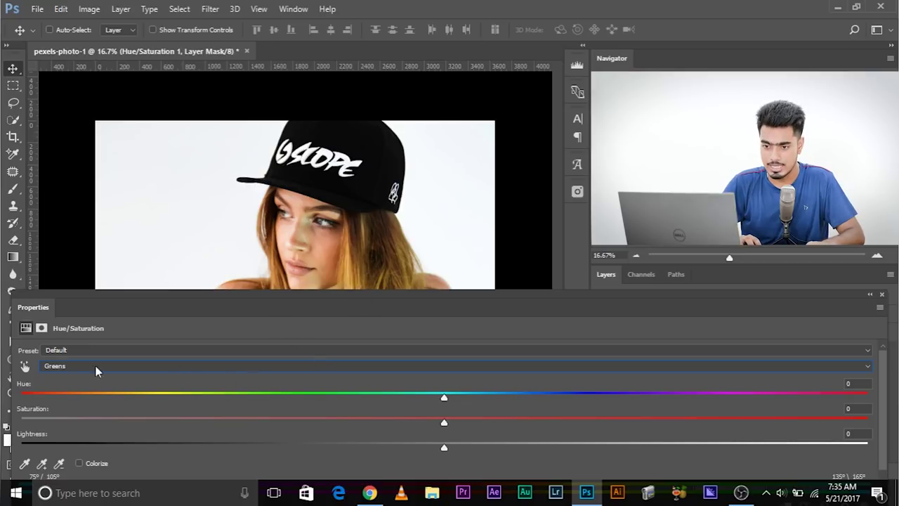
left_click(24, 366)
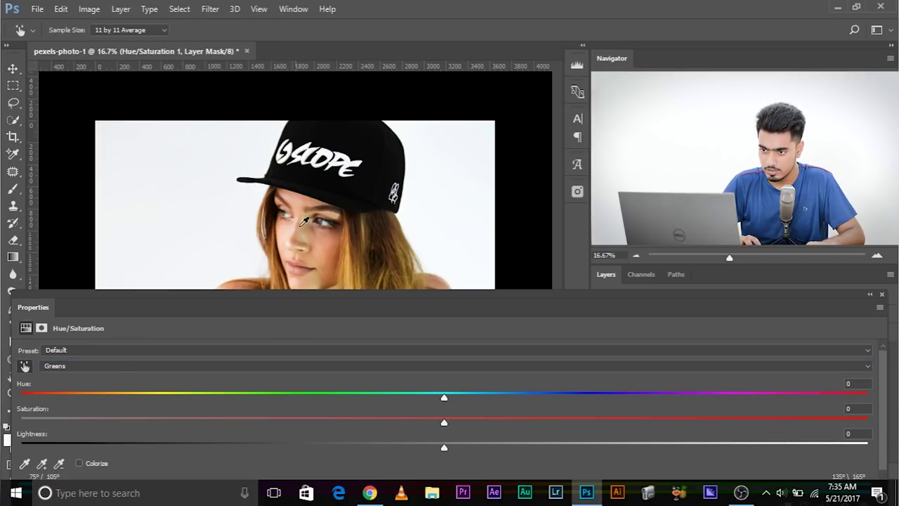
key("v")
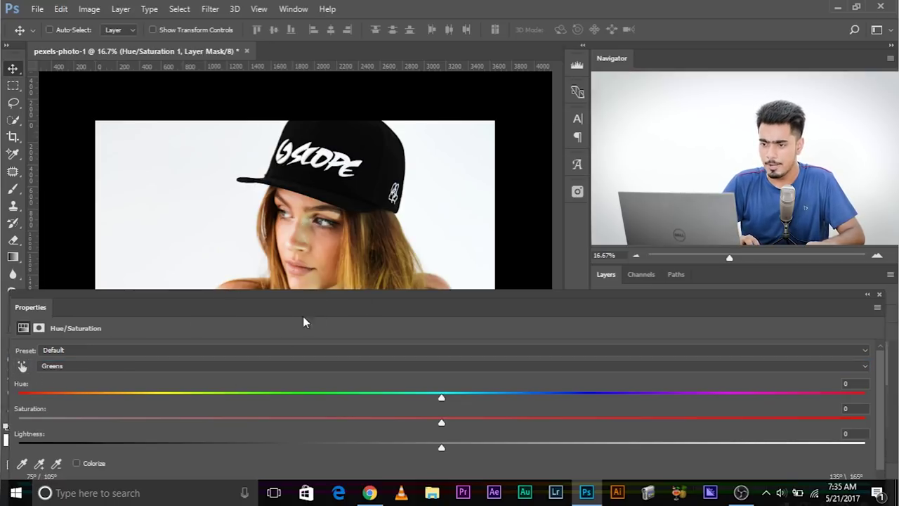
left_click_drag(314, 317, 240, 307)
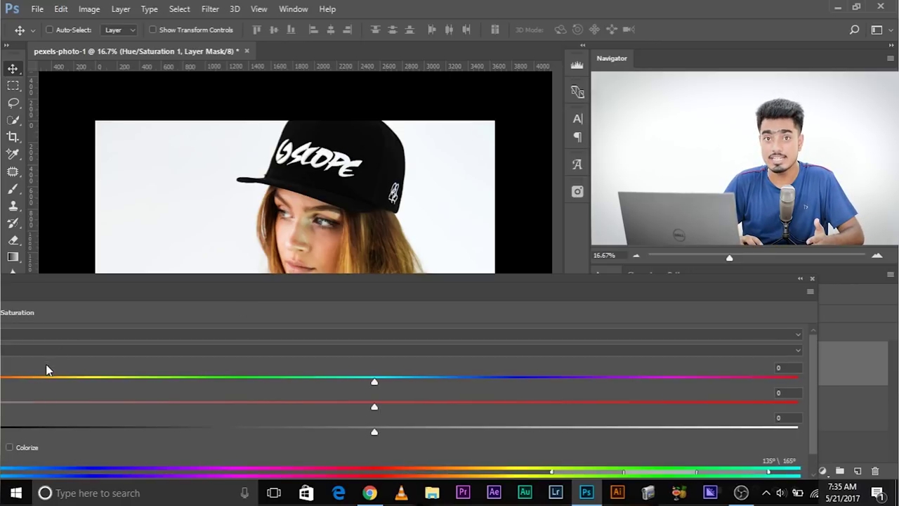
left_click_drag(139, 284, 115, 276)
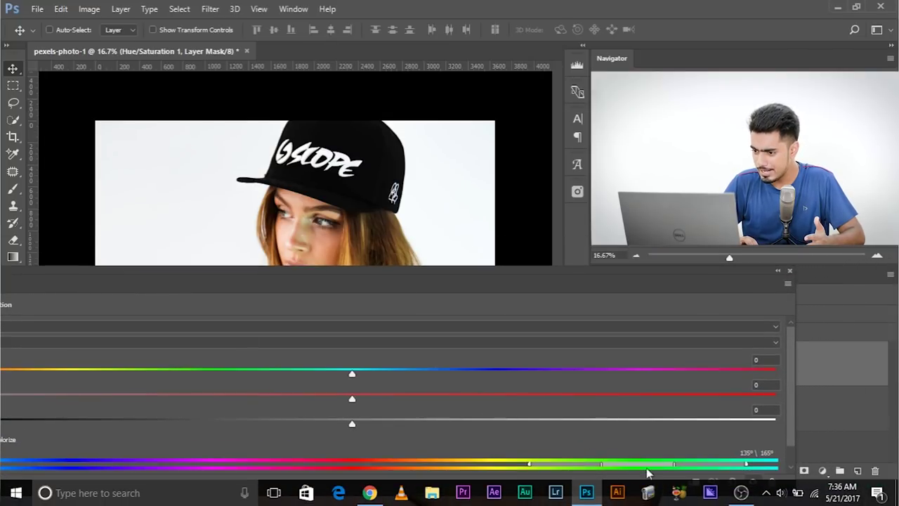
left_click_drag(355, 280, 475, 287)
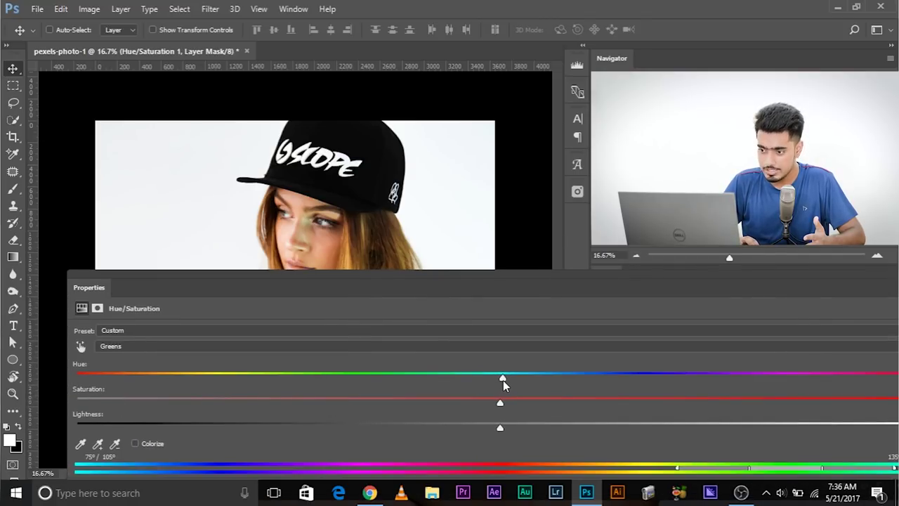
left_click_drag(491, 379, 61, 362)
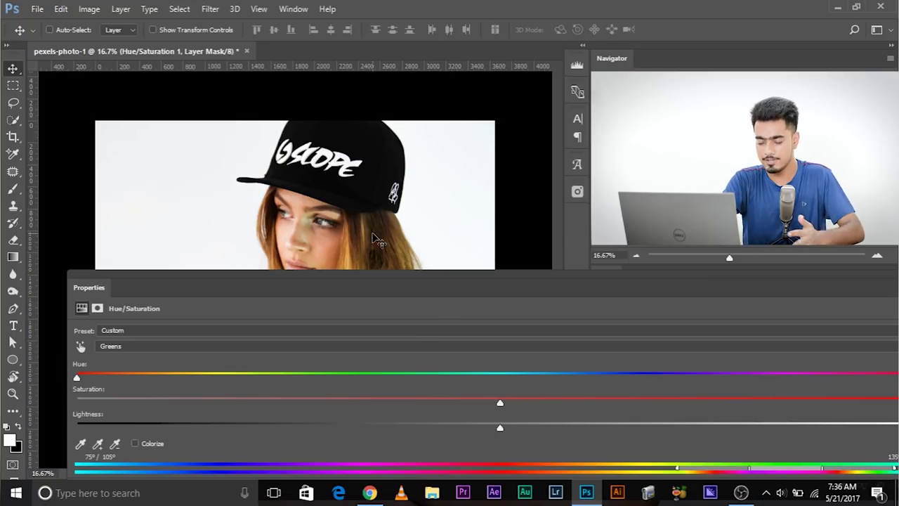
scroll(373, 239, "up", 3)
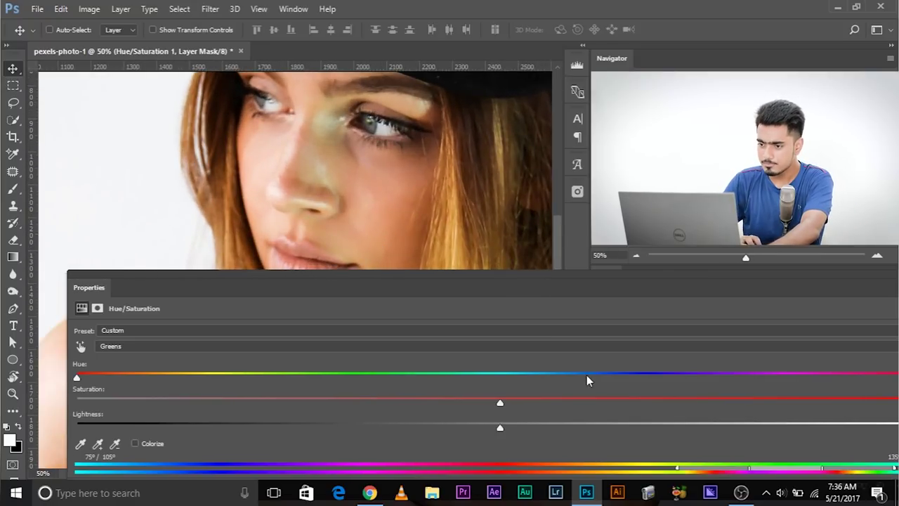
Try Hue shifts of -25, +11 and +140 with the value readouts visible.
left_click_drag(540, 284, 353, 262)
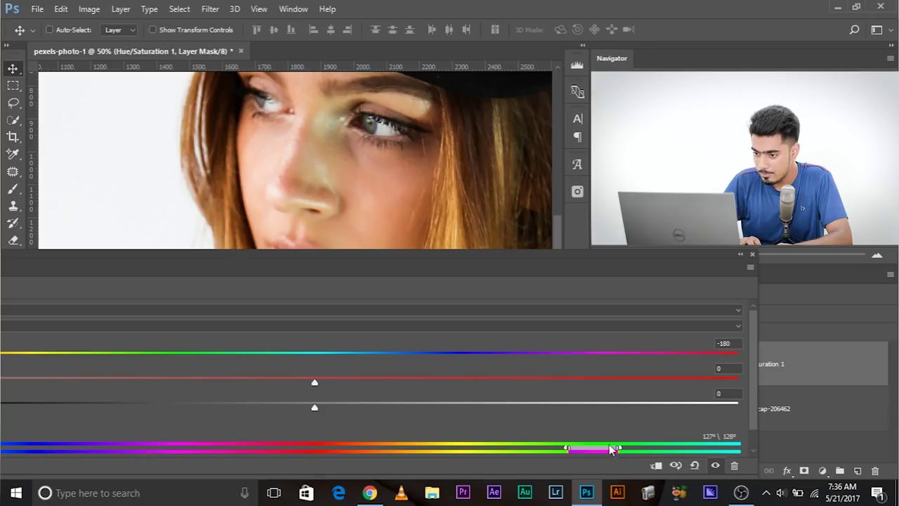
left_click_drag(439, 270, 481, 266)
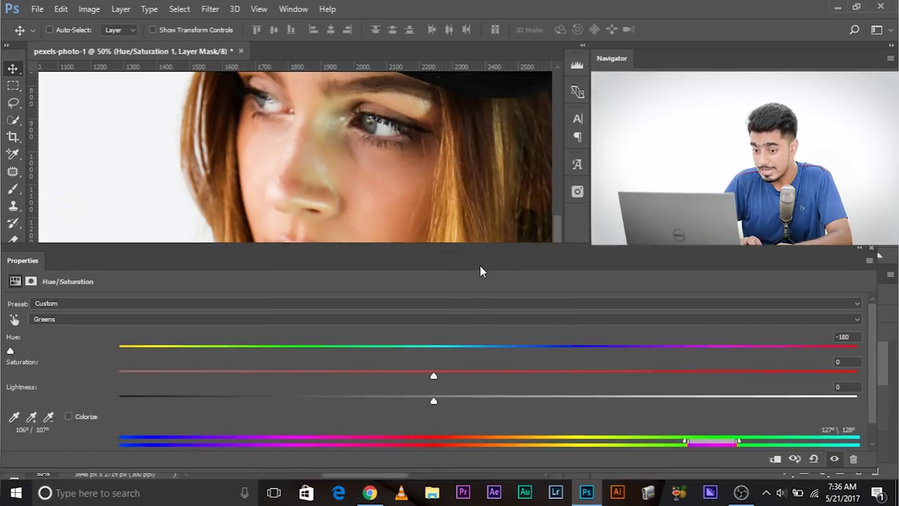
left_click_drag(21, 362, 328, 357)
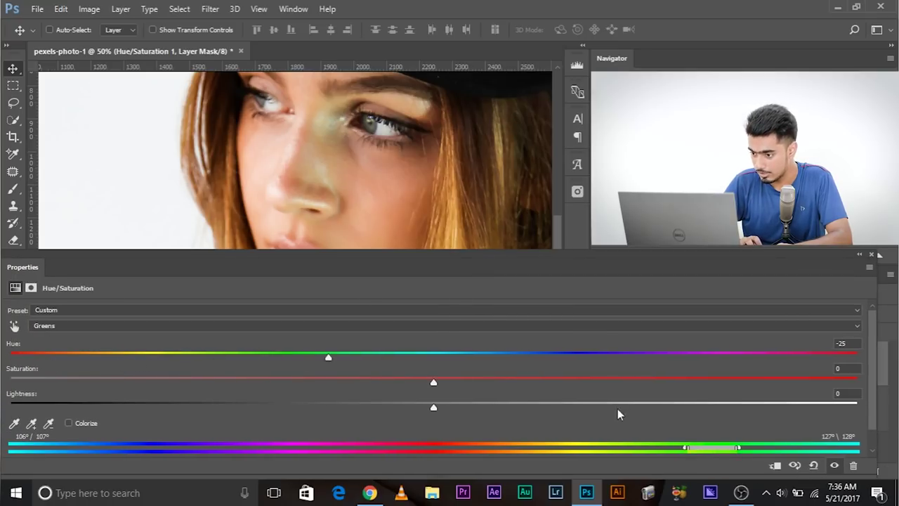
left_click_drag(373, 347, 480, 357)
left_click_drag(606, 357, 794, 359)
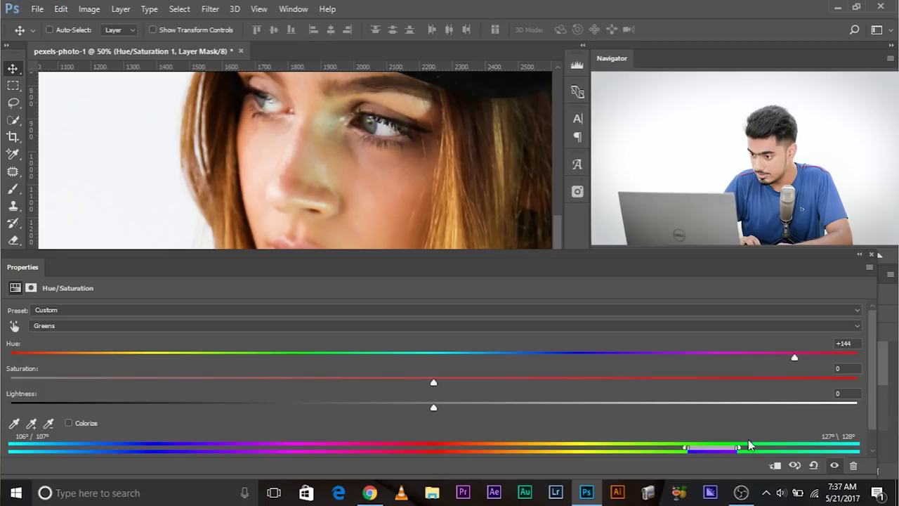
Return Hue to -180 as a marker and slide the targeted range toward skin tones.
left_click_drag(801, 363, 537, 358)
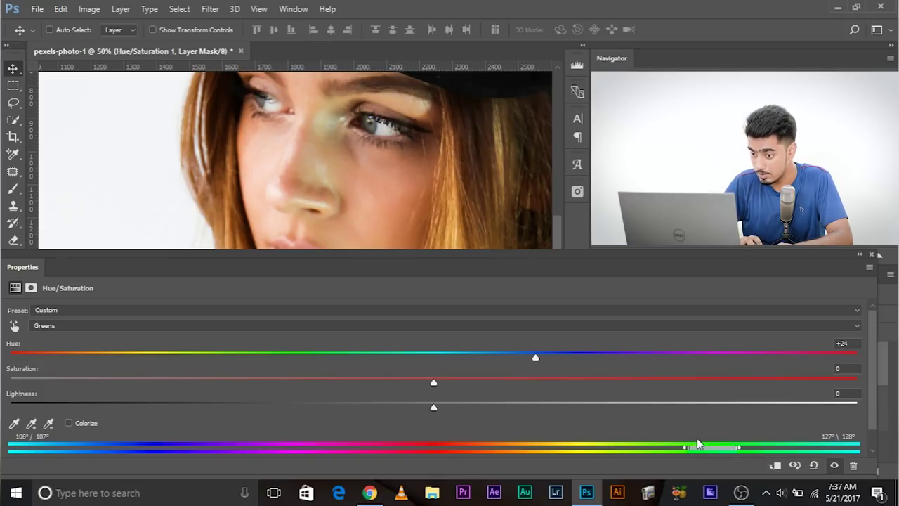
left_click_drag(542, 359, 10, 359)
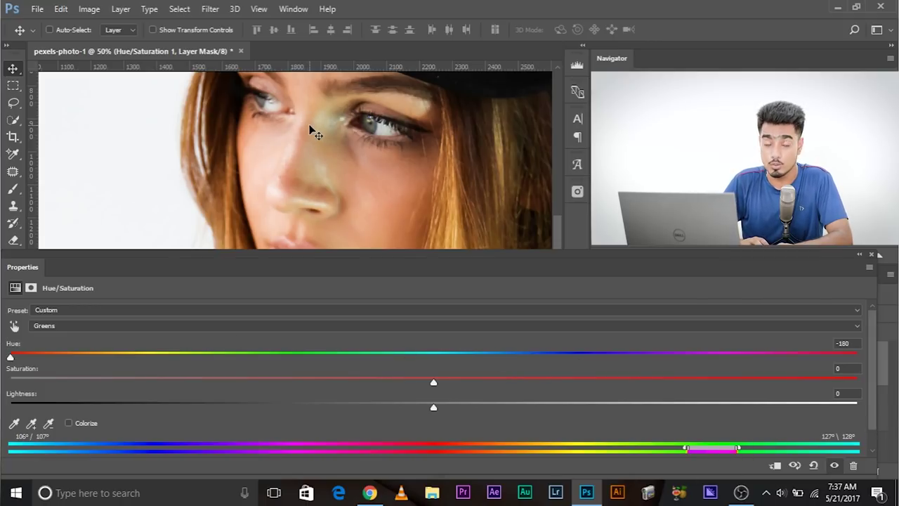
left_click_drag(712, 454, 535, 440)
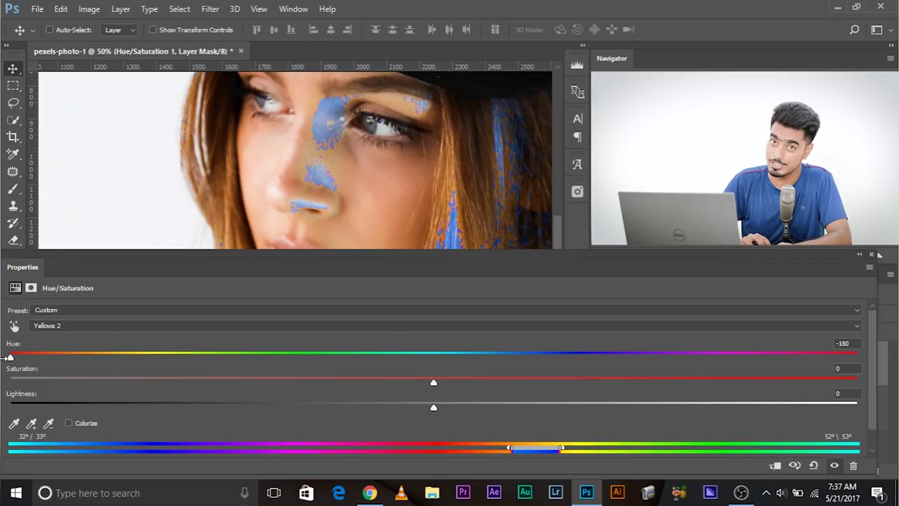
Stretch the Yellows 2 range to 22°–54° over the skin and ease Hue back to -9.
left_click_drag(543, 451, 505, 450)
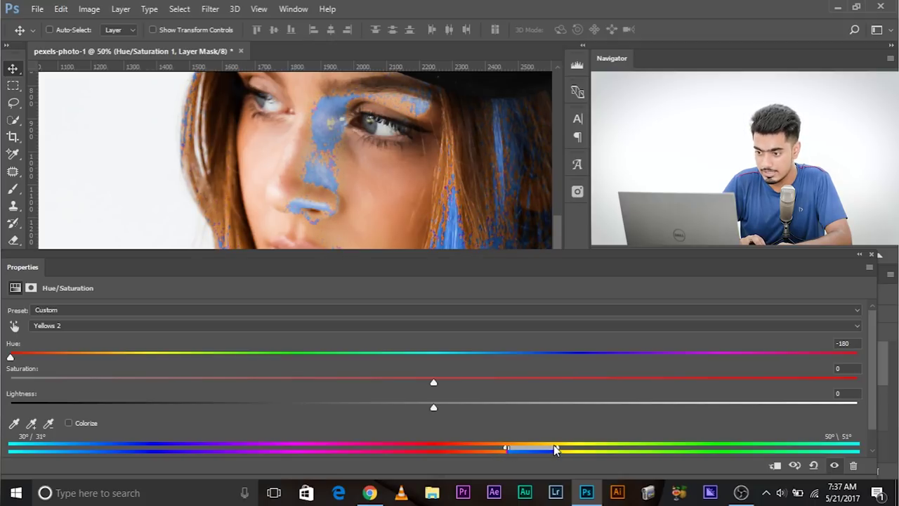
left_click_drag(555, 448, 563, 448)
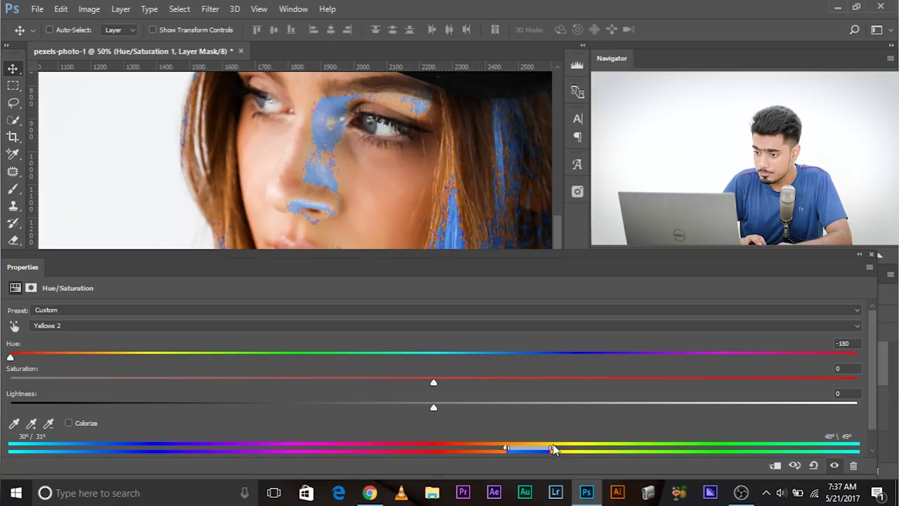
left_click_drag(556, 448, 562, 450)
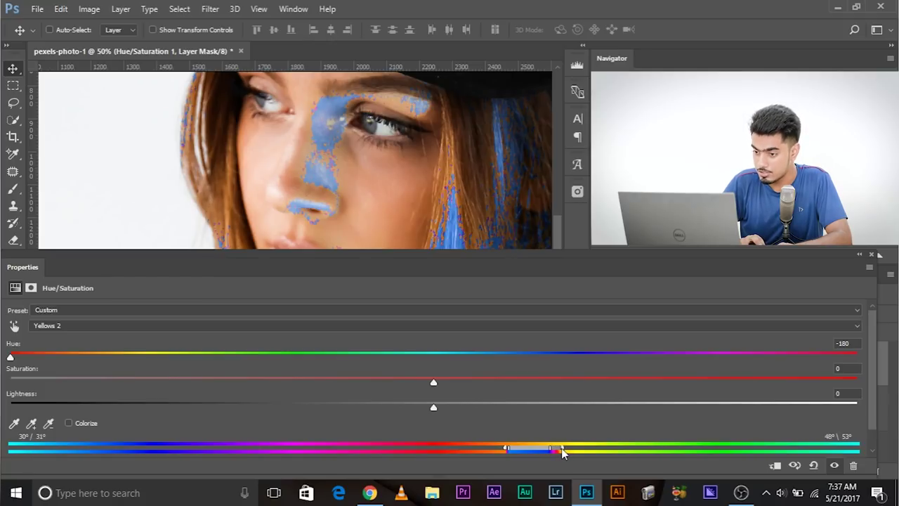
left_click_drag(504, 450, 490, 451)
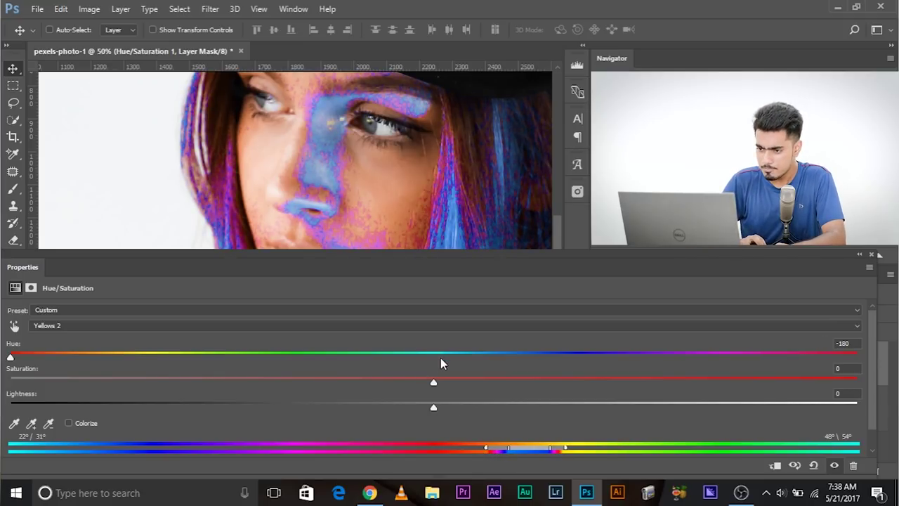
left_click_drag(7, 359, 438, 366)
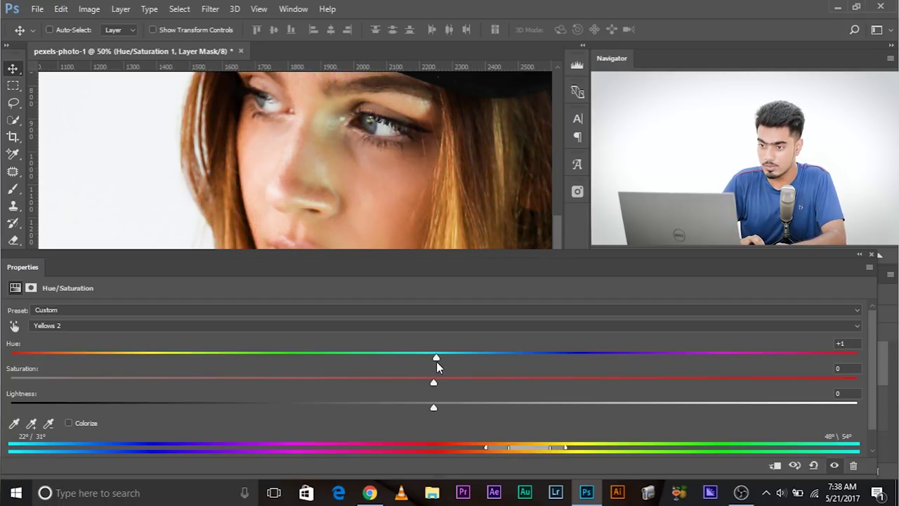
left_click_drag(448, 363, 417, 365)
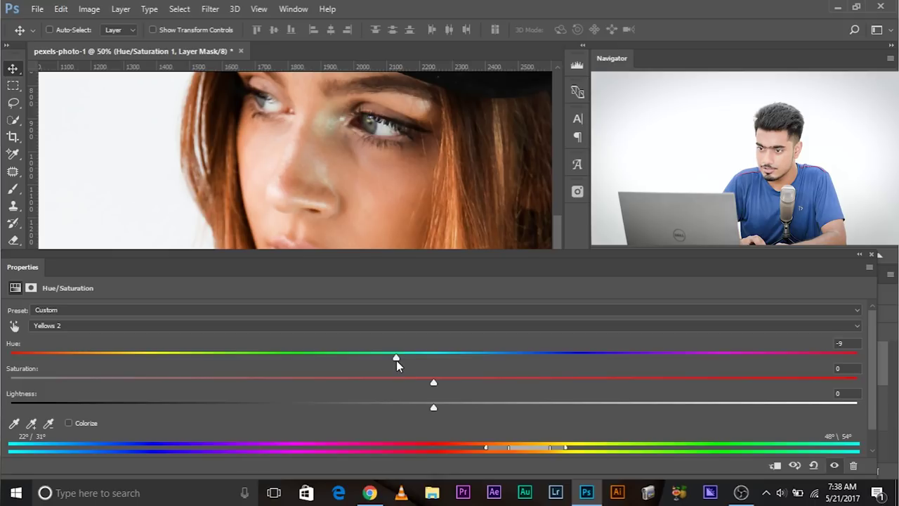
Close the Hue/Saturation settings and toggle Hue/Saturation 1 off and on over the full photo.
left_click(871, 255)
left_click(601, 364)
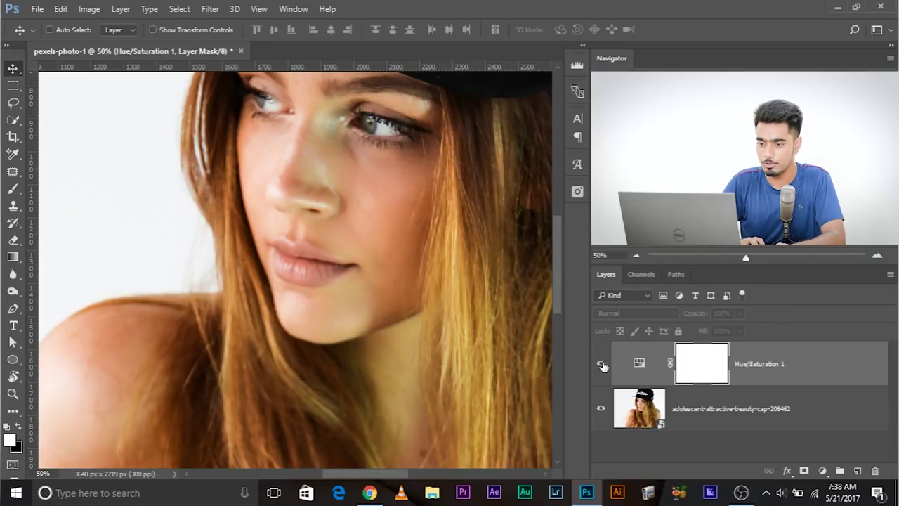
left_click(602, 364)
key("ctrl+minus")
key("ctrl+minus")
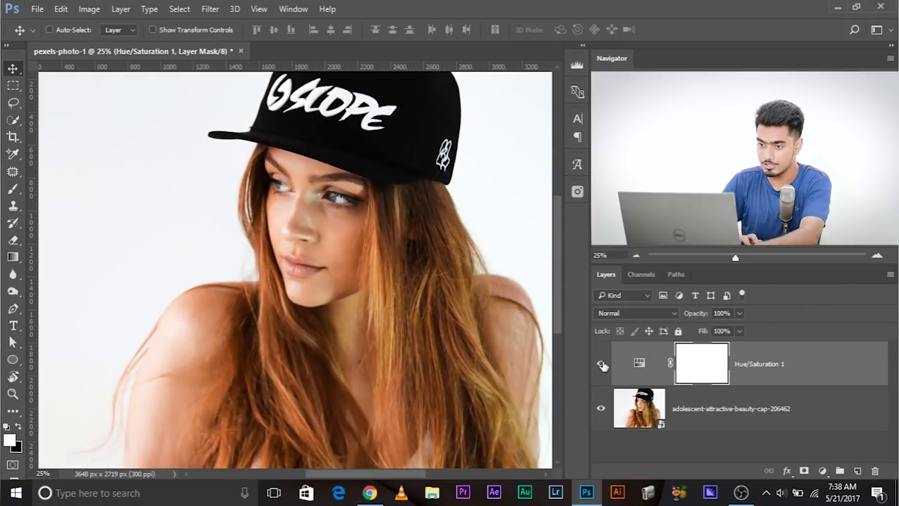
left_click_drag(408, 307, 363, 285)
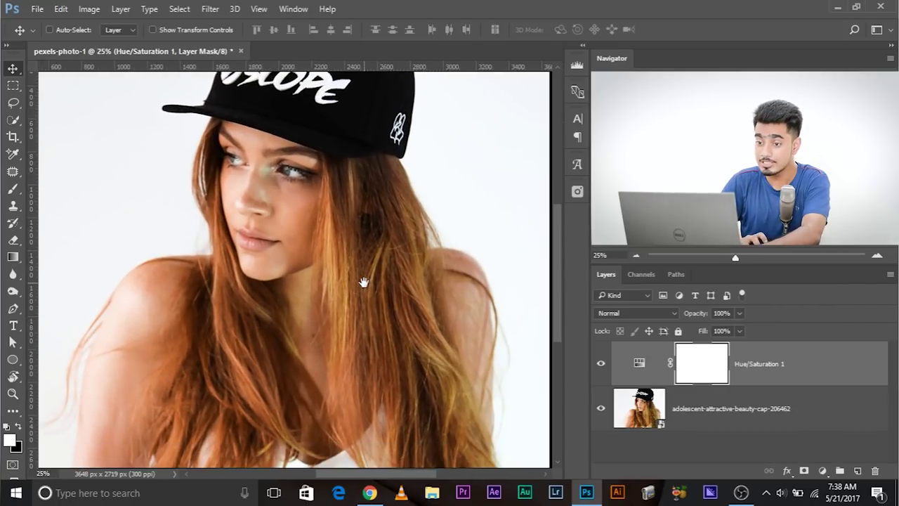
left_click(600, 364)
left_click(601, 364)
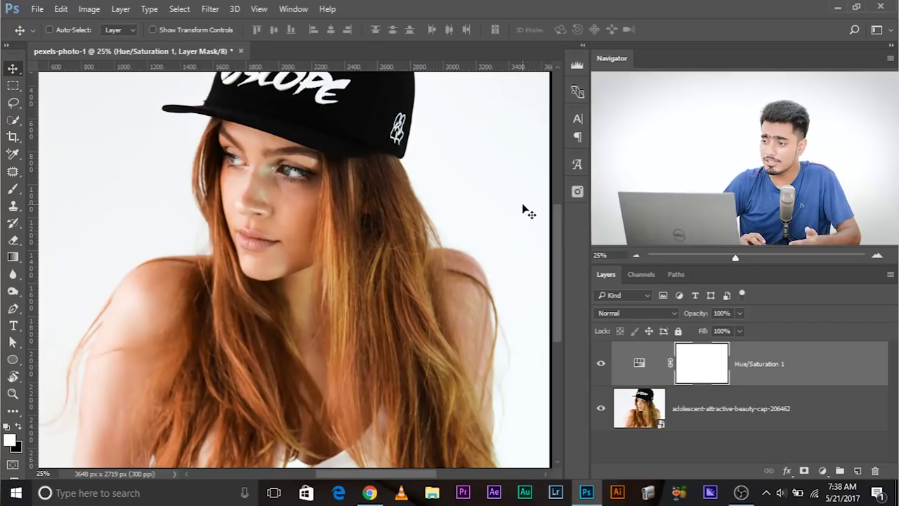
Reopen Hue/Saturation 1, choose Yellows 2, and narrow its range to about 51°–57°.
double_click(637, 364)
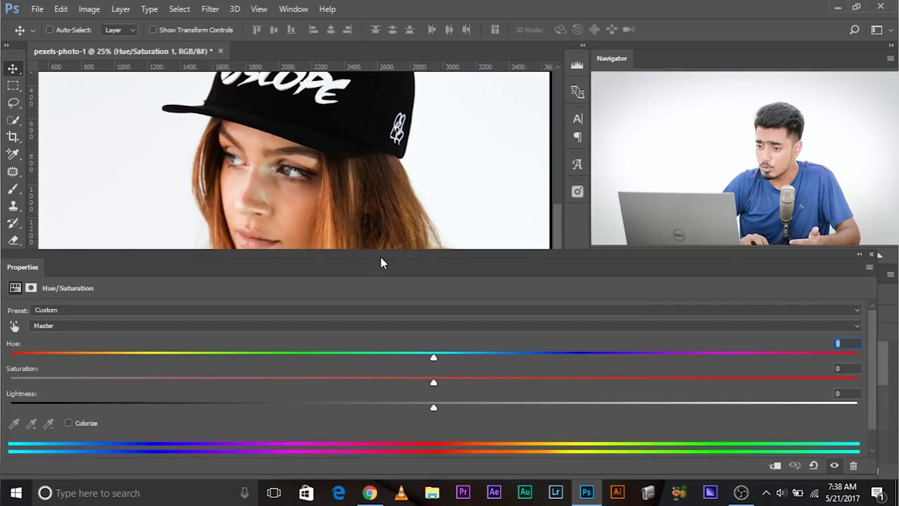
left_click_drag(381, 257, 429, 242)
left_click(158, 312)
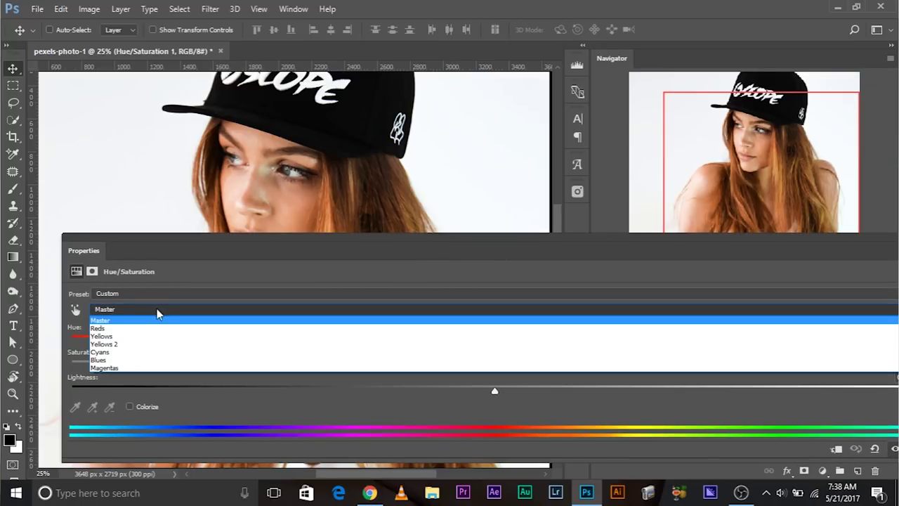
left_click(105, 344)
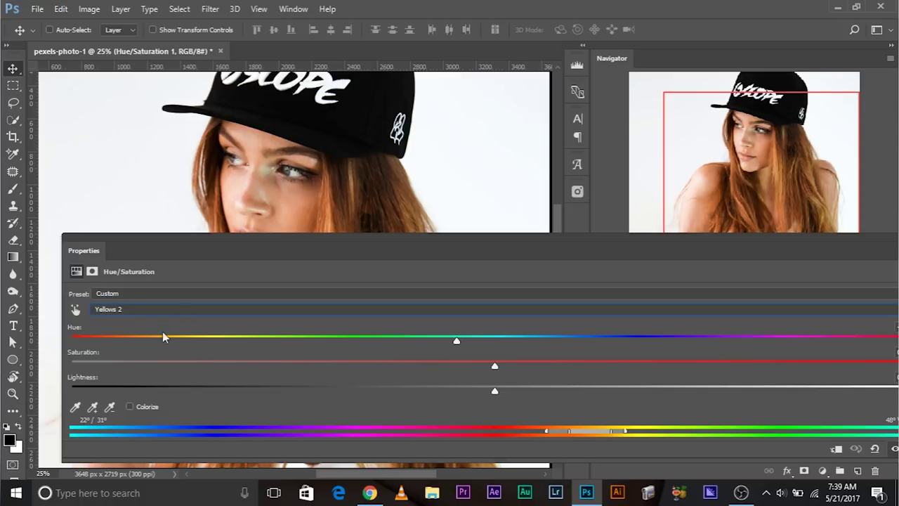
left_click_drag(255, 244, 47, 176)
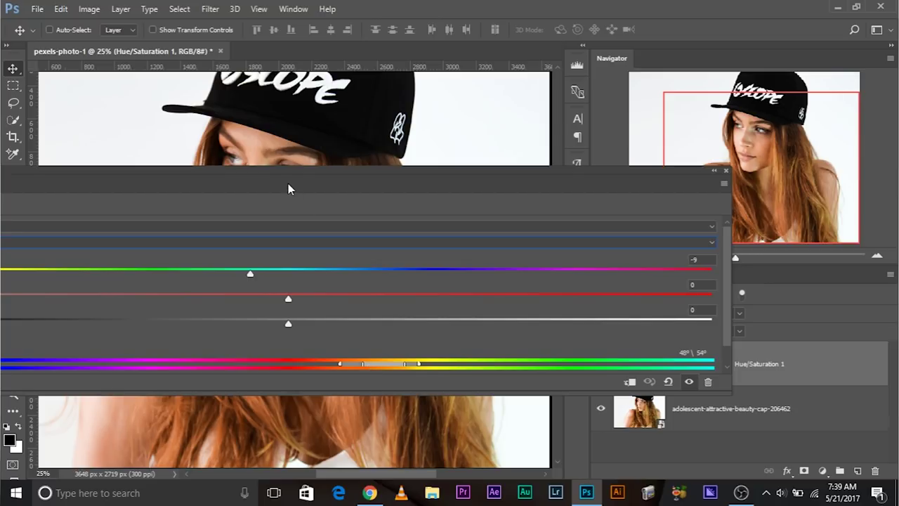
left_click_drag(288, 183, 339, 271)
left_click_drag(446, 457, 490, 460)
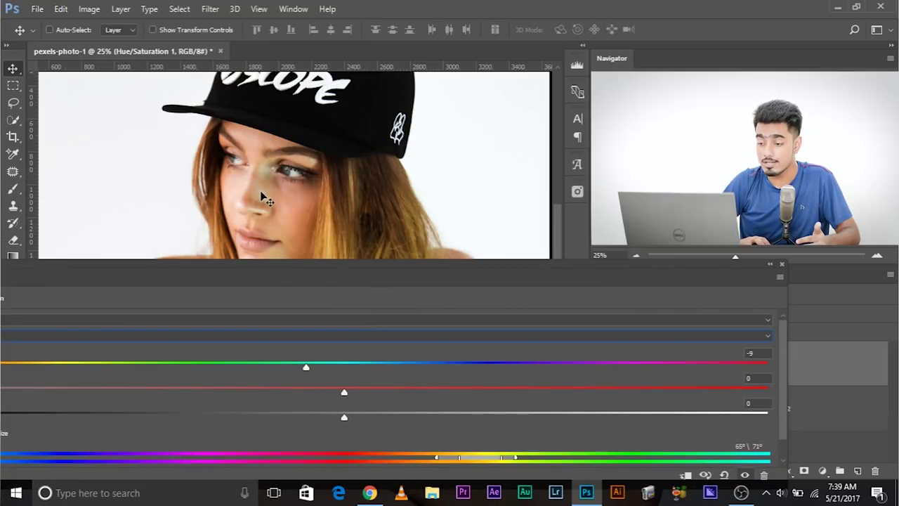
left_click_drag(488, 463, 458, 458)
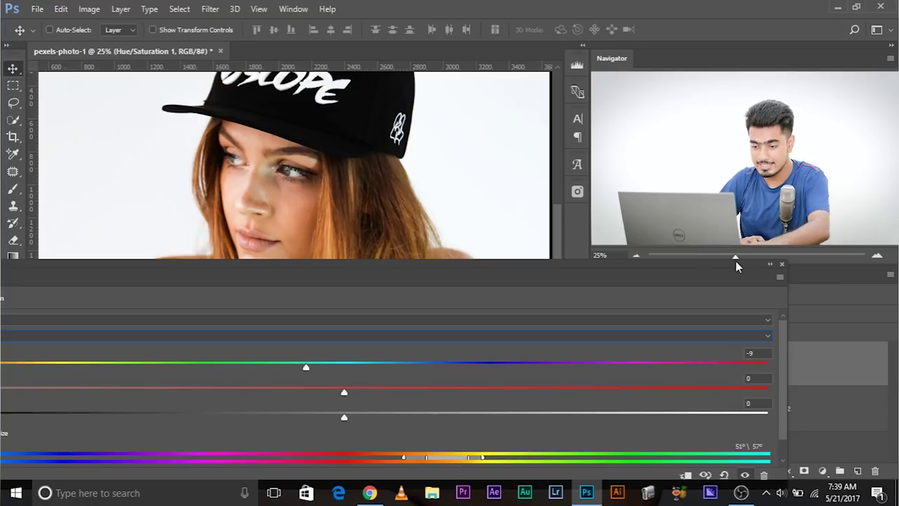
left_click(782, 264)
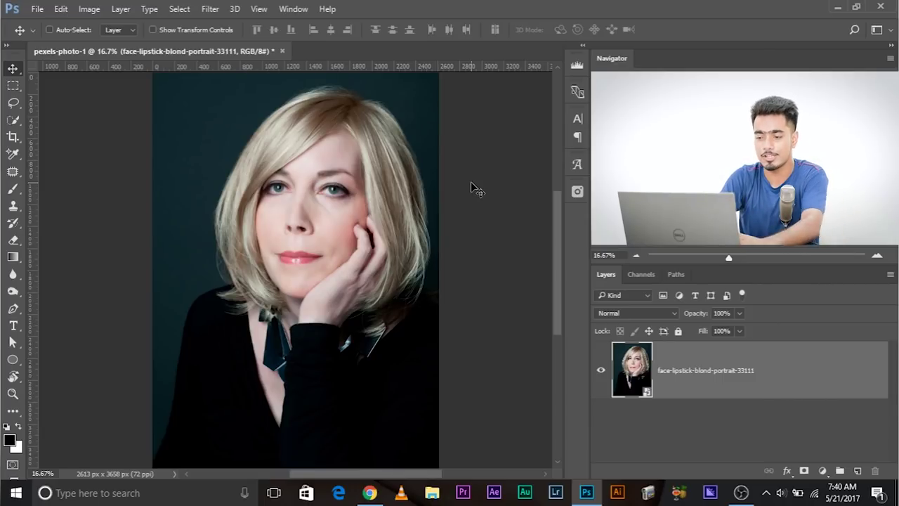
Zoom to 50% and look over the blond woman's eyes, face, lips and hand.
key("ctrl+plus")
key("ctrl+plus")
key("ctrl+plus")
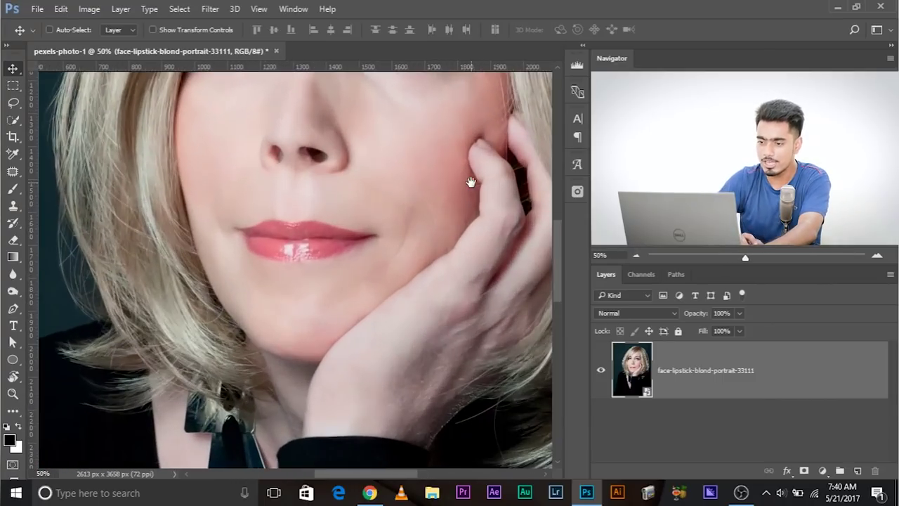
left_click_drag(470, 182, 316, 287)
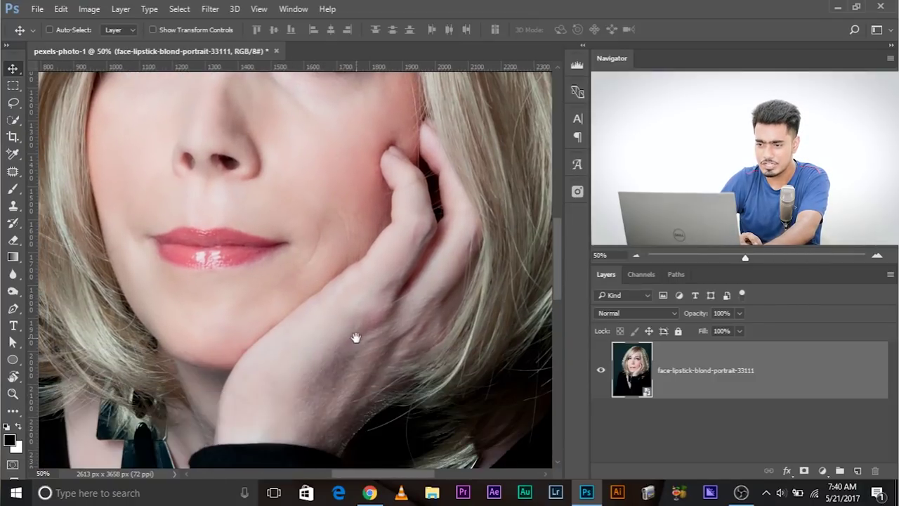
left_click_drag(355, 335, 337, 404)
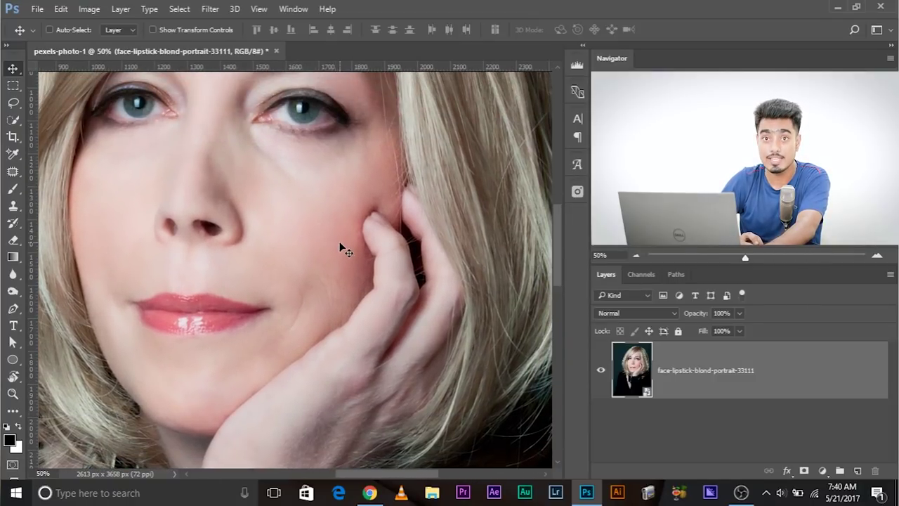
left_click_drag(353, 382, 365, 310)
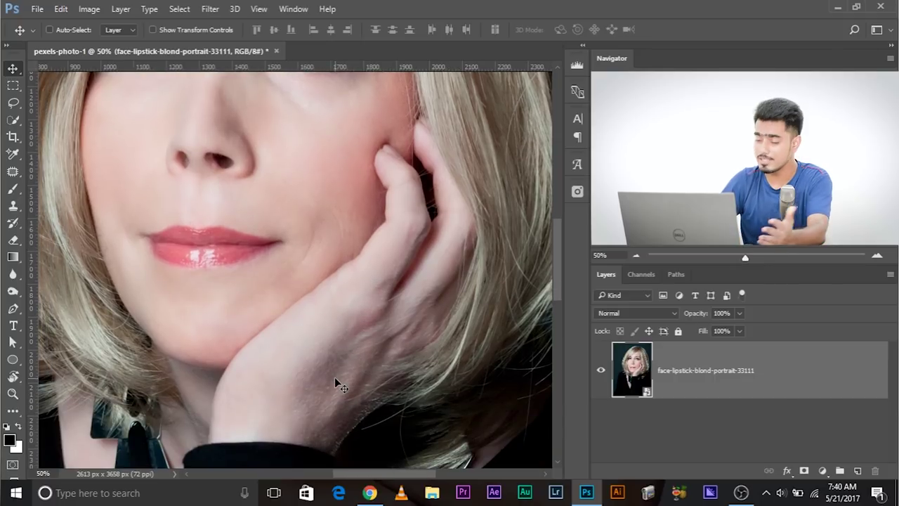
Zoom back to 33.33% and add a Solid Color fill layer above the portrait.
key("ctrl+minus")
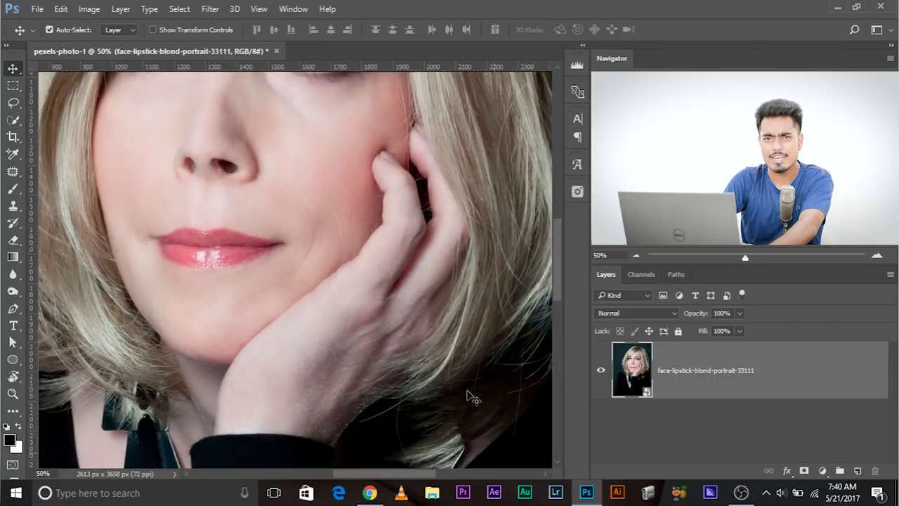
left_click_drag(389, 276, 359, 321)
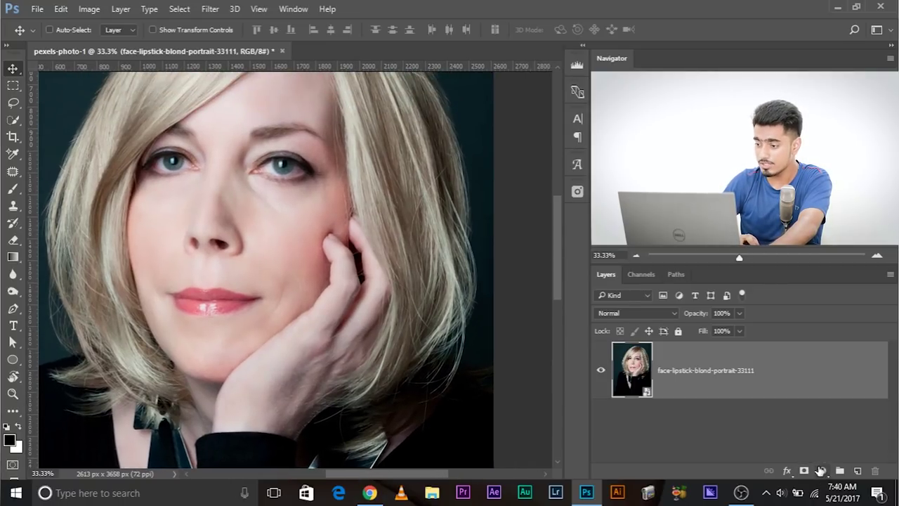
left_click(823, 472)
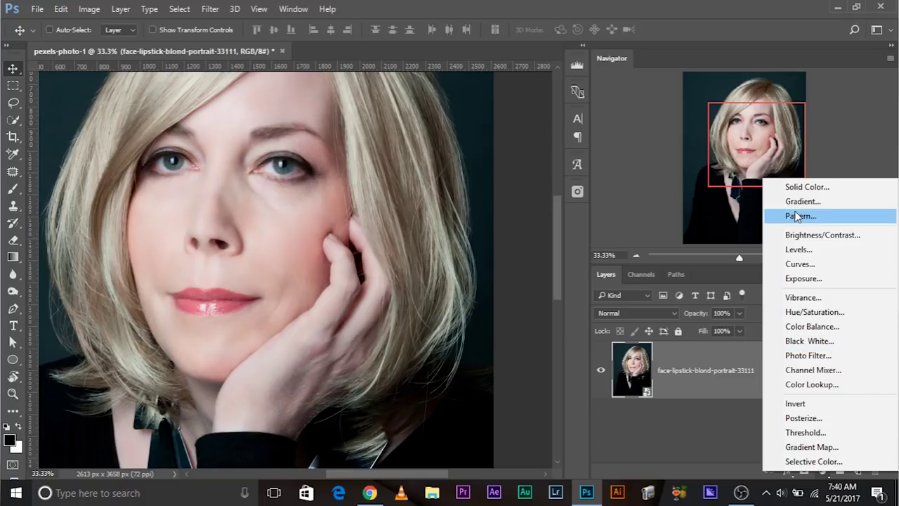
left_click(801, 187)
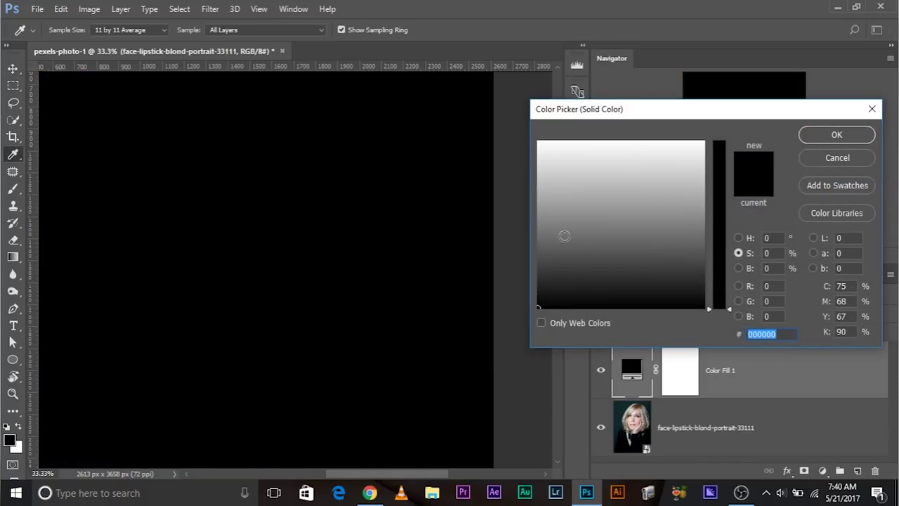
Fill Color Fill 1 with a pink skin tone sampled from the cheek.
left_click(837, 134)
left_click(601, 370)
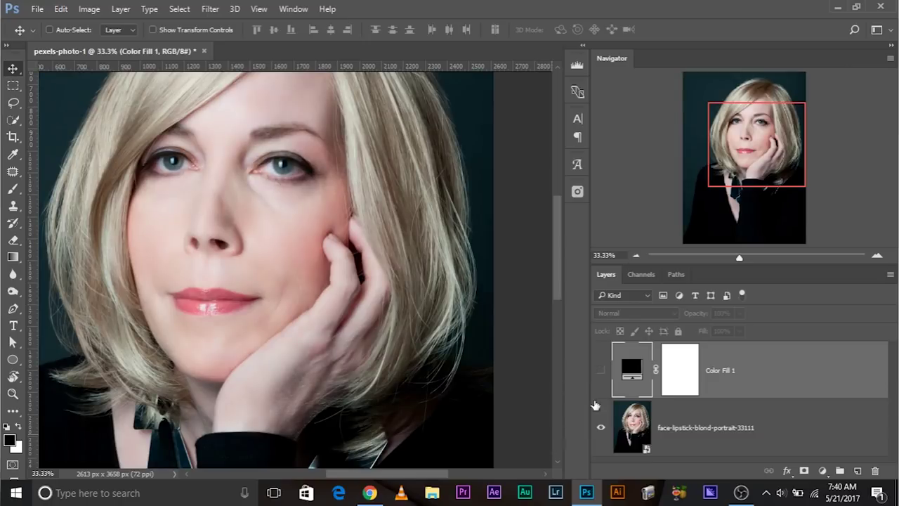
double_click(631, 370)
mouse_move(314, 259)
left_mouse_down()
mouse_move(313, 245)
mouse_move(298, 242)
mouse_move(311, 245)
left_mouse_up()
left_click(837, 135)
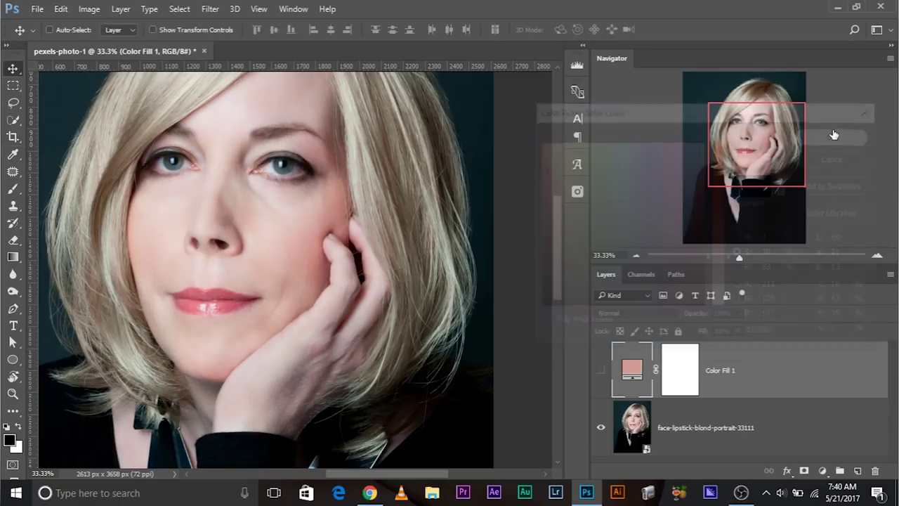
left_click(602, 370)
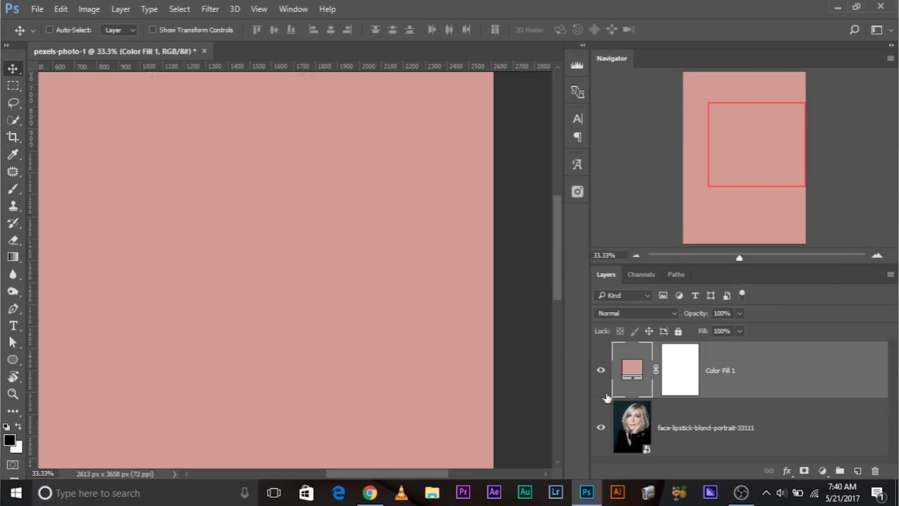
Invert Color Fill 1's mask to black and set its blend mode to Color.
left_click(685, 371)
key("ctrl+i")
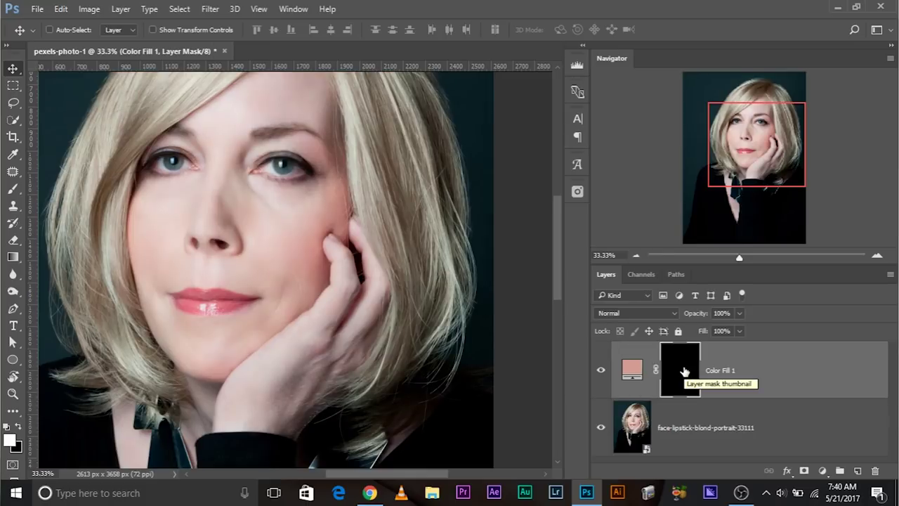
left_click(619, 312)
key("Escape")
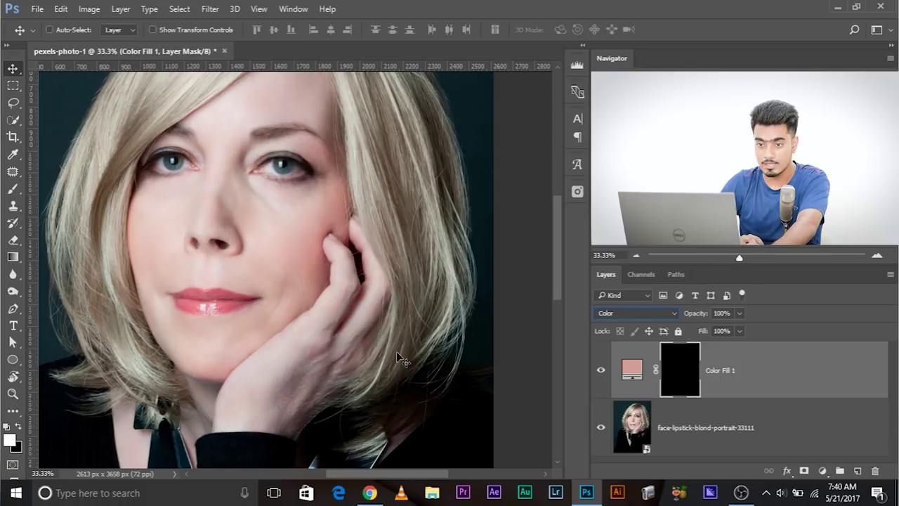
left_click(12, 189)
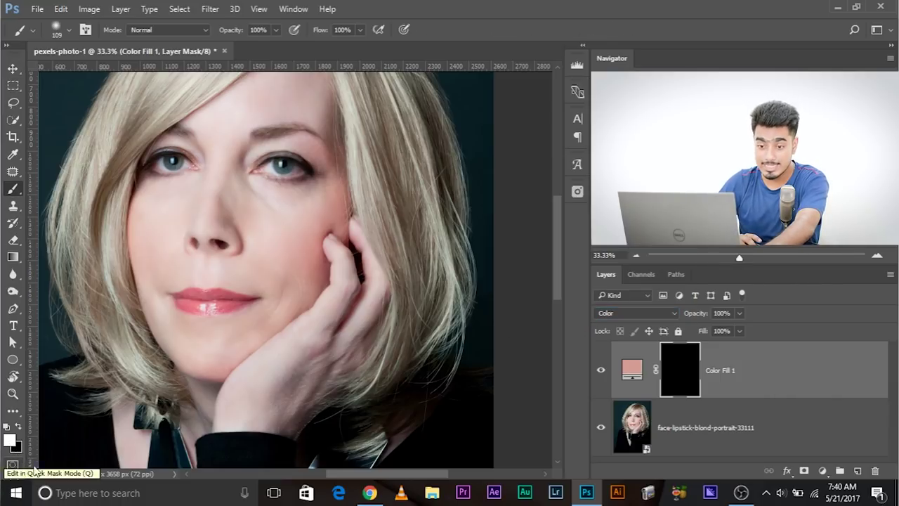
Set the foreground colour to magenta d827bd and switch to the Brush tool.
left_click(9, 444)
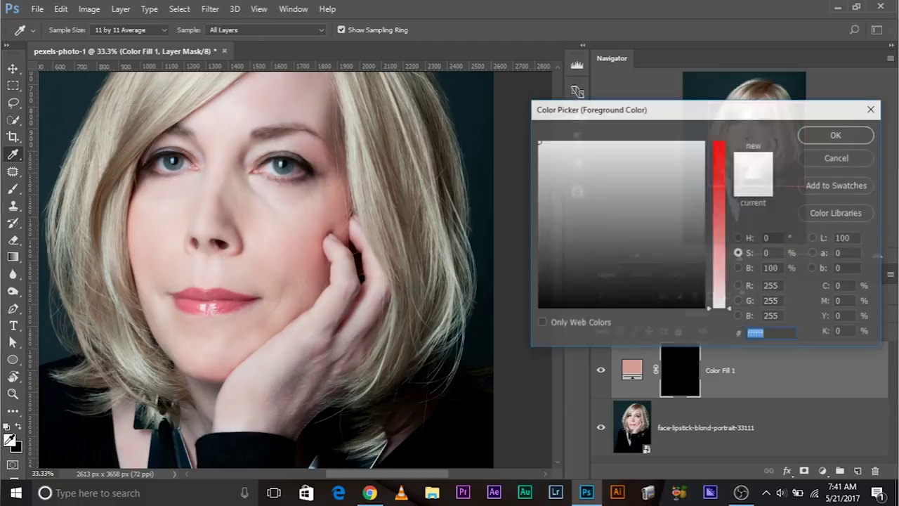
type("d827bd")
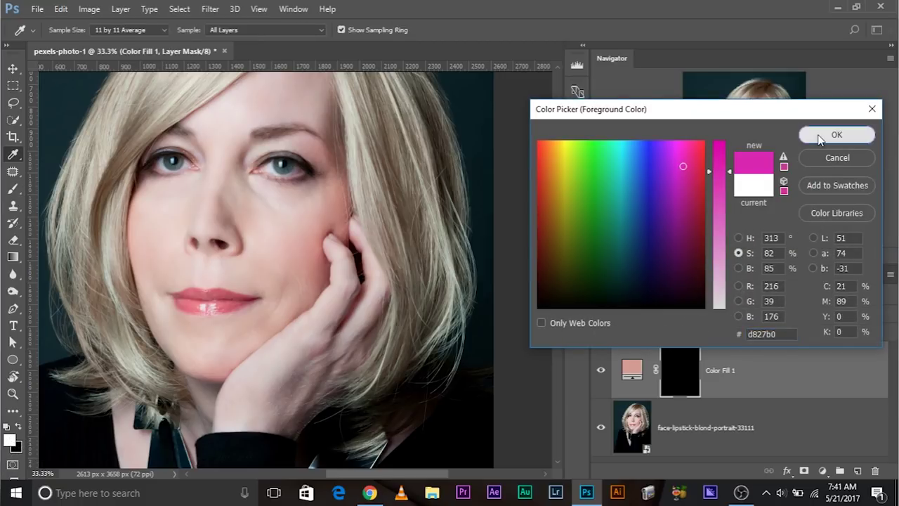
left_click(821, 138)
key("b")
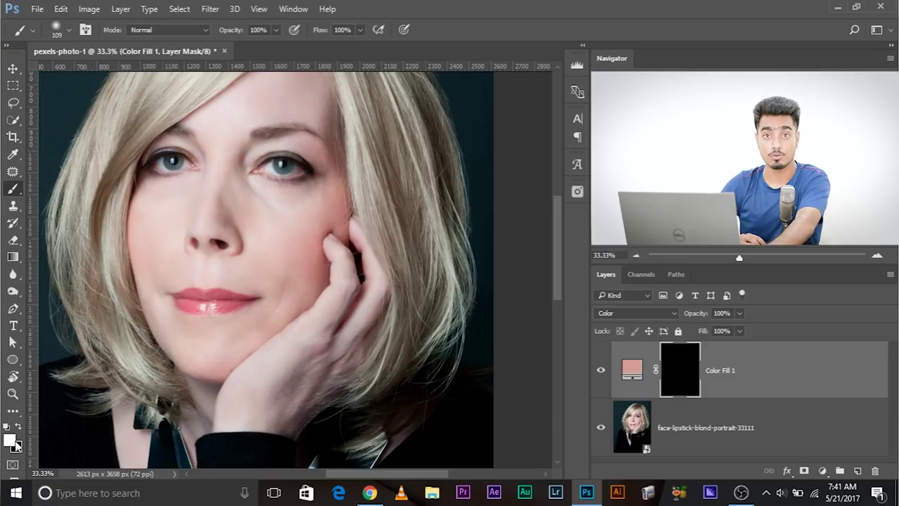
With brush flow 20% and size 229, paint the pink tint along the back of the hand.
scroll(102, 454, "up", 1)
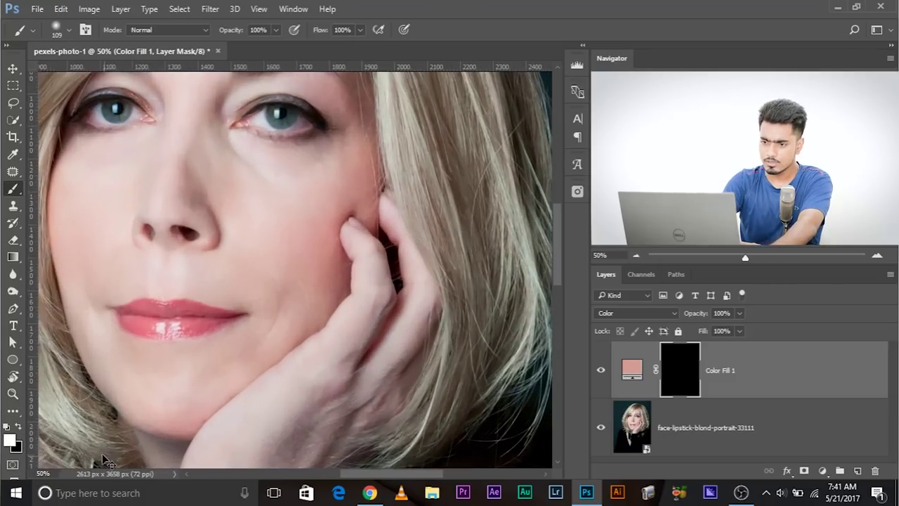
scroll(103, 455, "down", 1)
left_click_drag(365, 420, 424, 343)
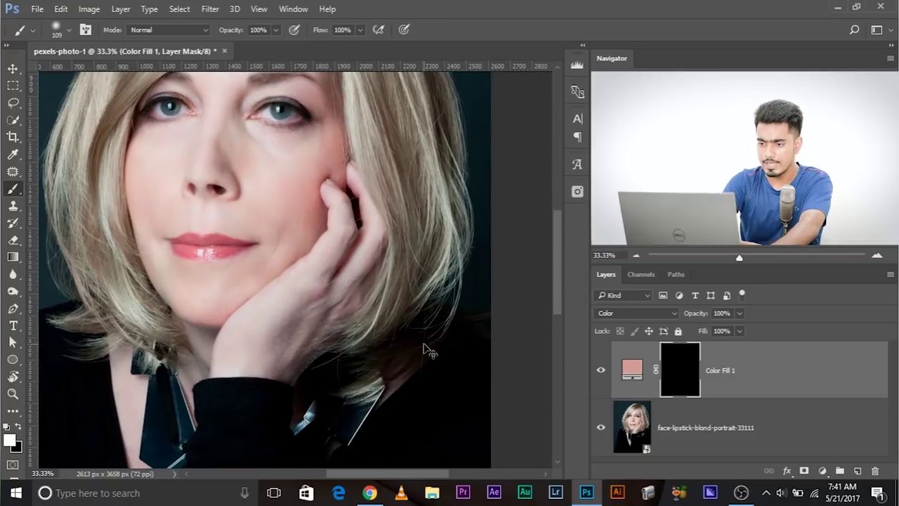
key("ctrl+plus")
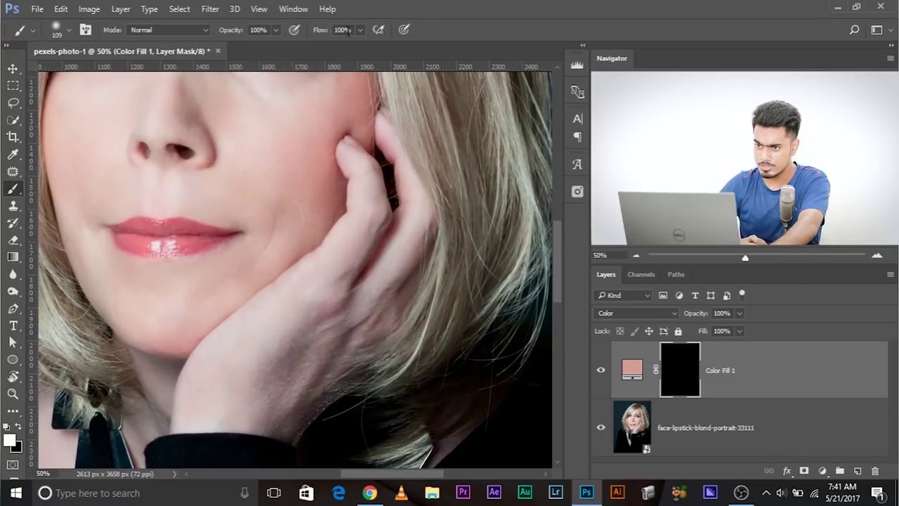
type("20")
key("Return")
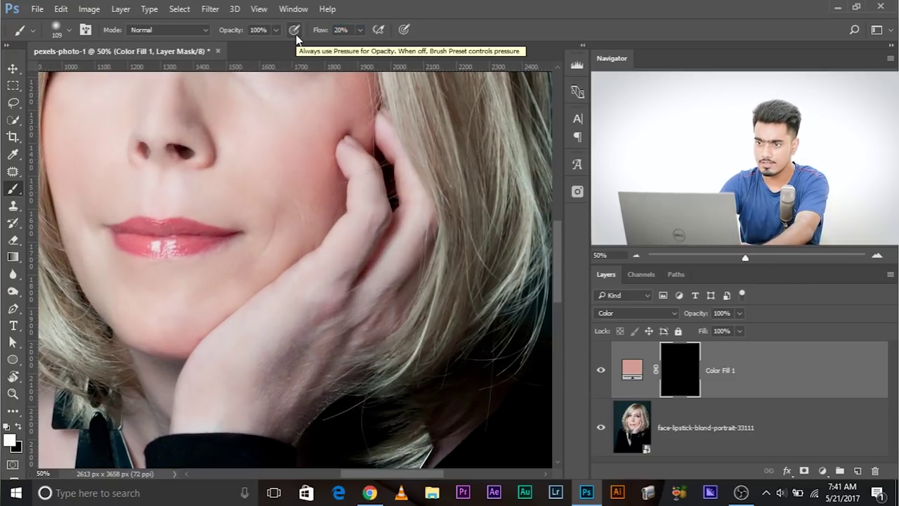
left_click_drag(283, 346, 292, 351)
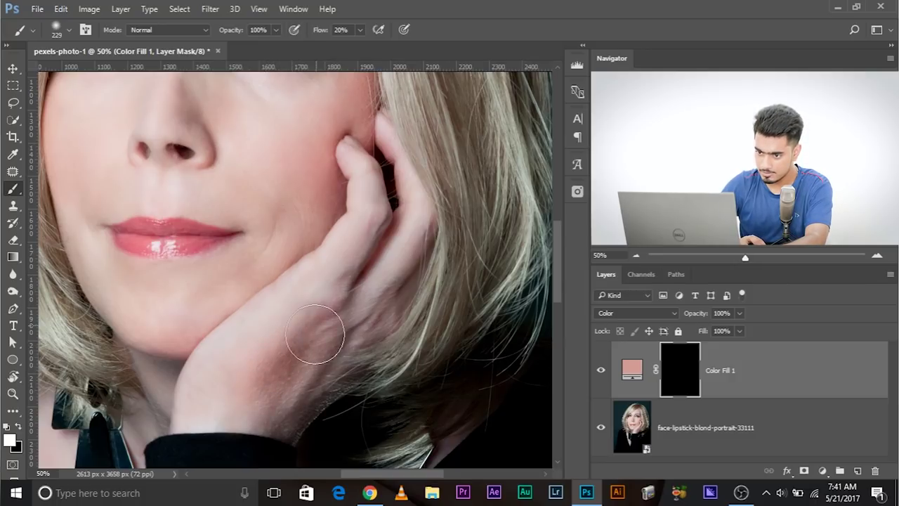
mouse_move(323, 315)
left_mouse_down()
mouse_move(359, 317)
mouse_move(357, 330)
mouse_move(316, 382)
mouse_move(253, 405)
left_mouse_up()
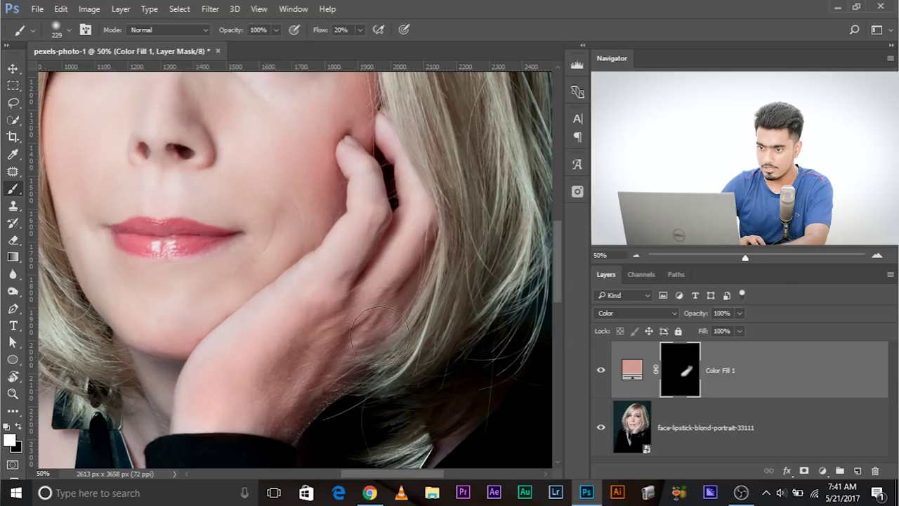
key("ctrl+minus")
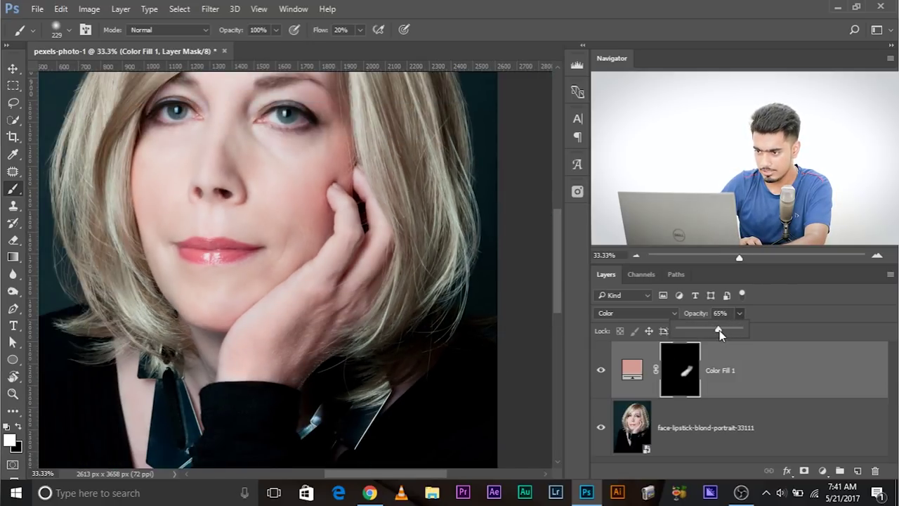
Set Color Fill 1 to 84% opacity, then hide and show it over the whole head.
left_click(513, 377)
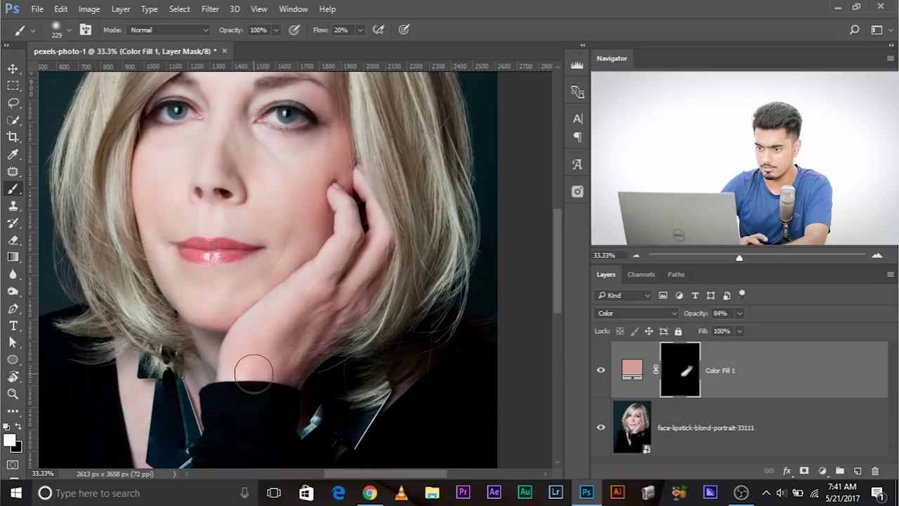
key("ctrl+minus")
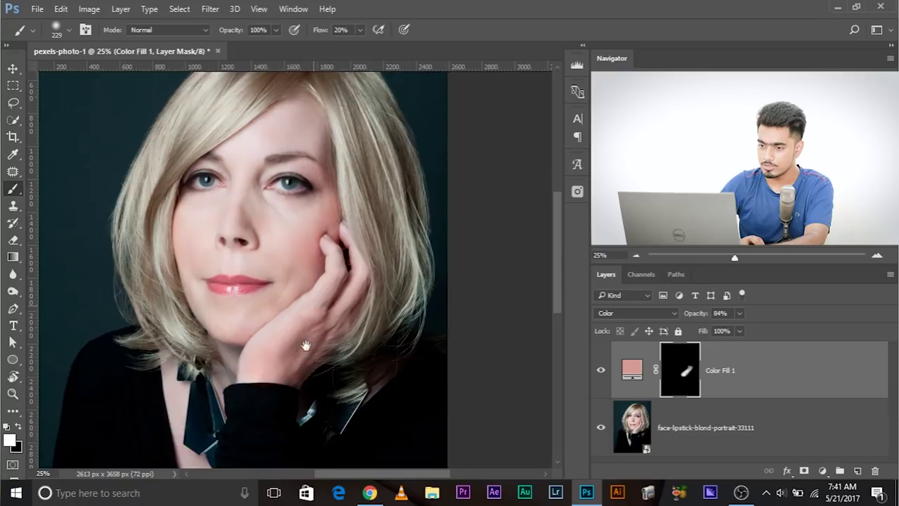
left_click_drag(346, 383, 344, 352)
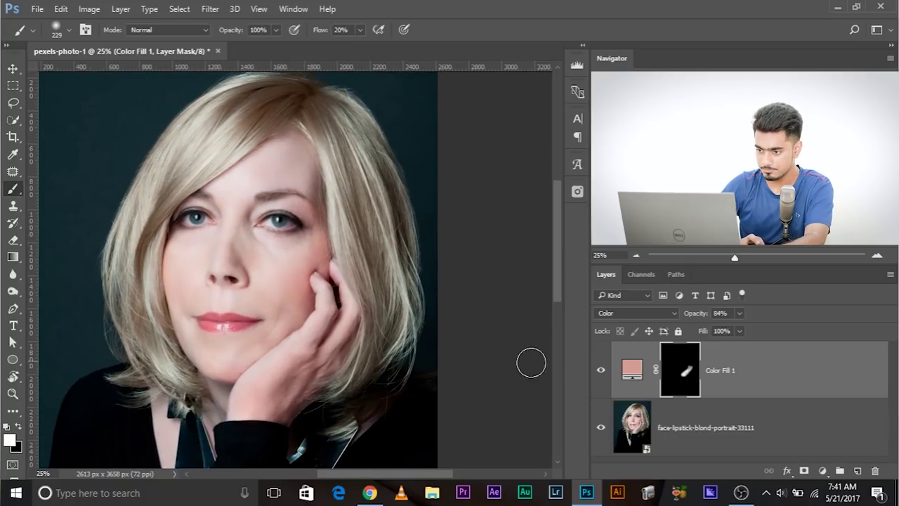
left_click(600, 372)
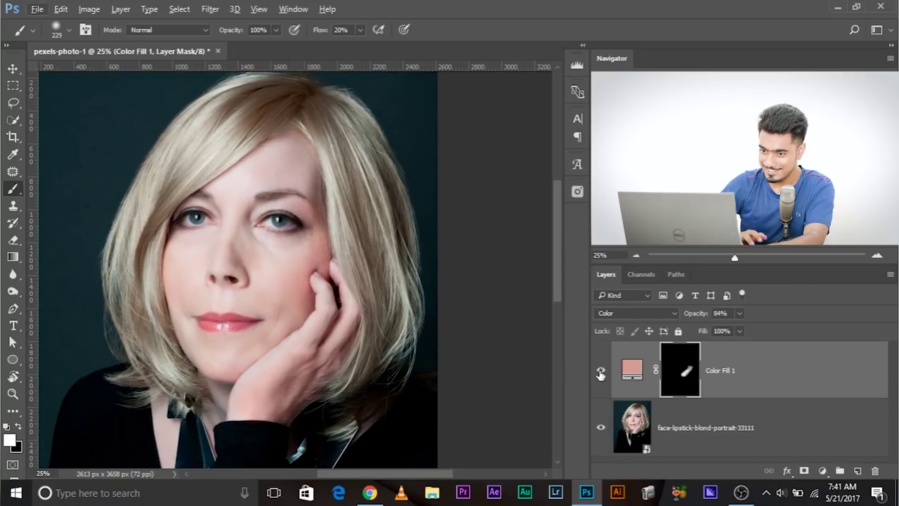
left_click_drag(446, 305, 457, 291)
left_click(600, 373)
left_click(601, 374)
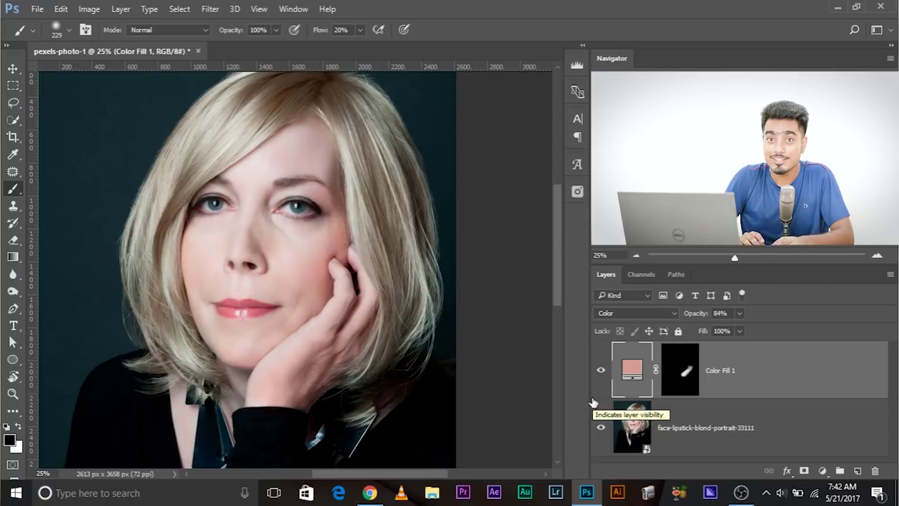
Sample the woman's cheek and chin skin as the Color Fill 1 colour and confirm it.
double_click(633, 369)
left_click_drag(329, 269, 294, 317)
left_click(254, 338)
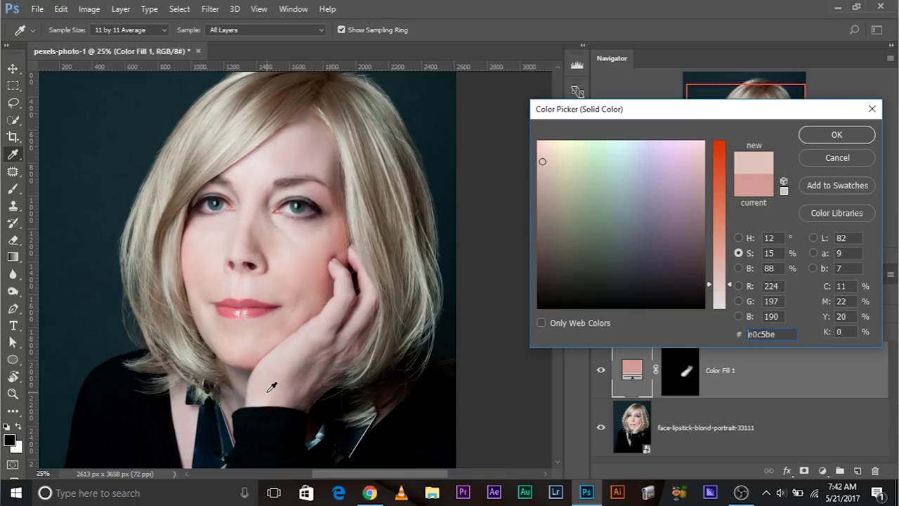
key("ctrl+plus")
key("ctrl+plus")
left_click_drag(283, 376, 315, 327)
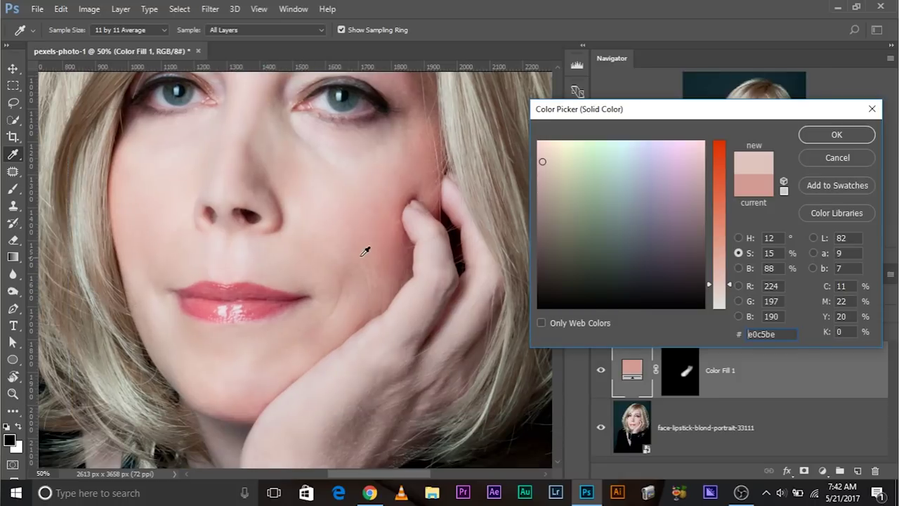
left_click(384, 234)
left_click(430, 87)
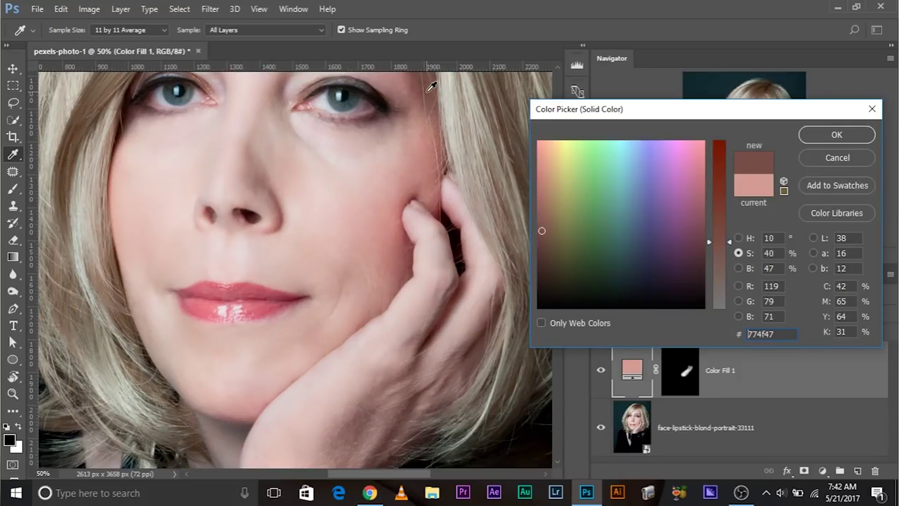
left_click(252, 393)
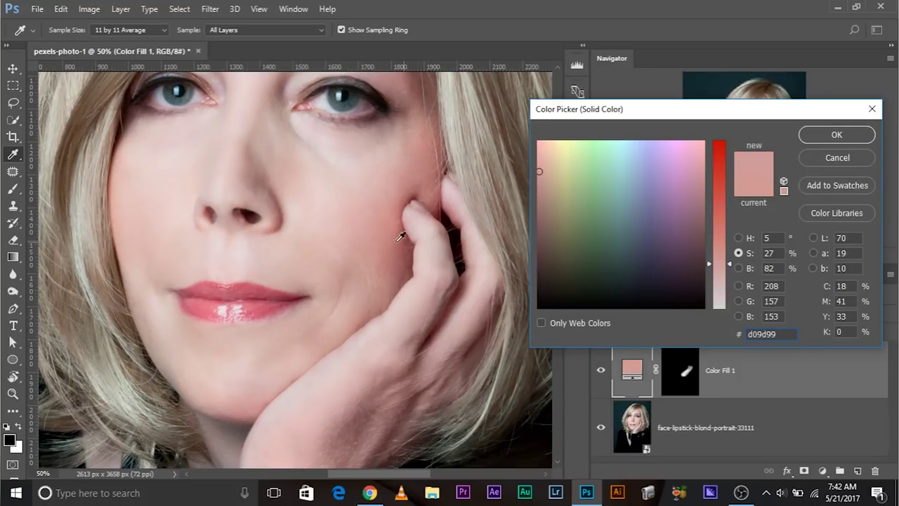
key("b")
left_click(806, 133)
key("ctrl+minus")
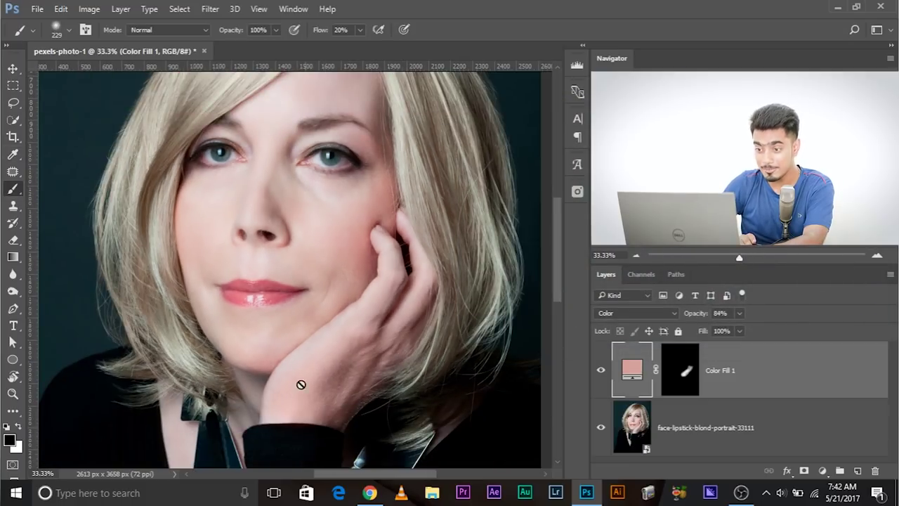
Reopen Color Fill 1 and resample a mid skin tone from the face.
double_click(635, 375)
left_click(368, 263)
left_click(361, 258)
left_click(355, 251)
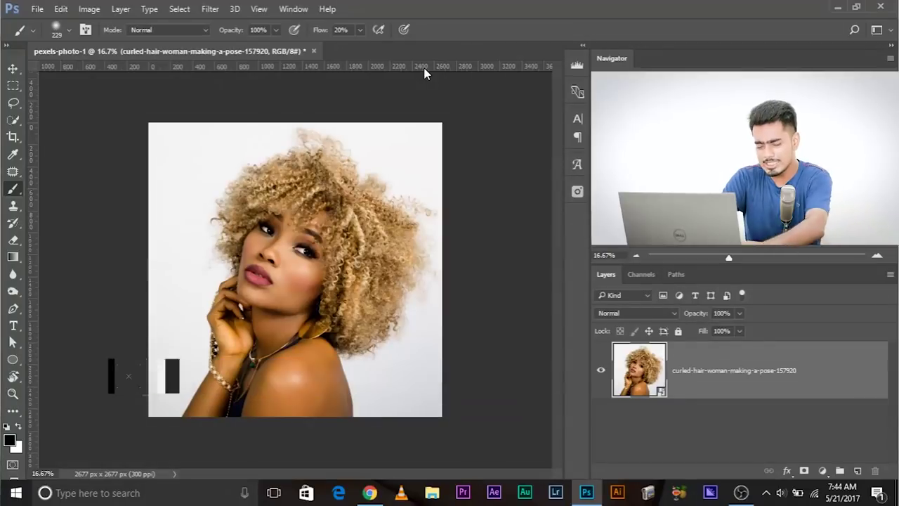
key("ctrl+plus")
key("ctrl+plus")
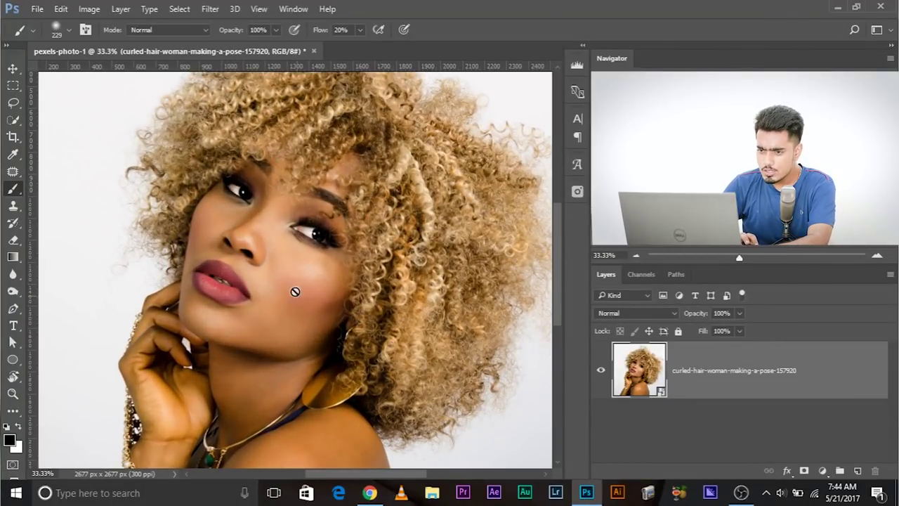
scroll(261, 231, "down", 3)
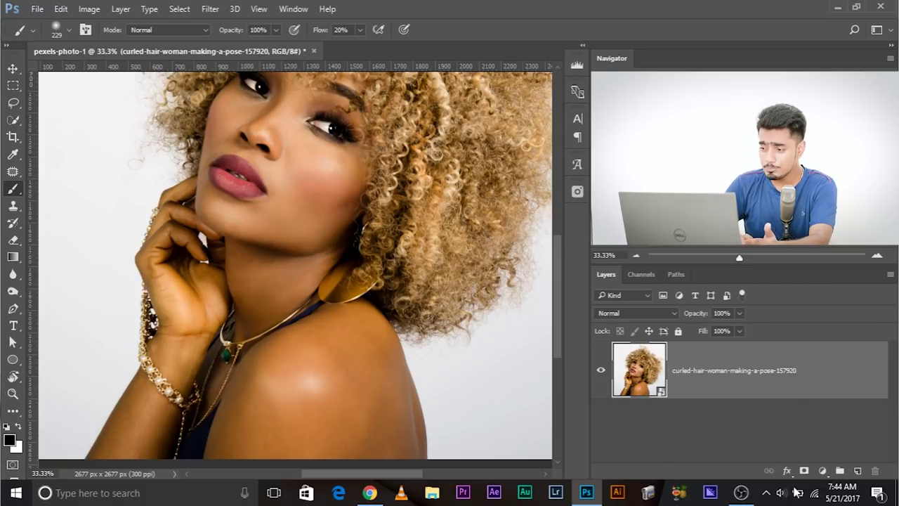
Add a Hue/Saturation layer and pick its colour range from the neck and hand skin.
left_click(826, 470)
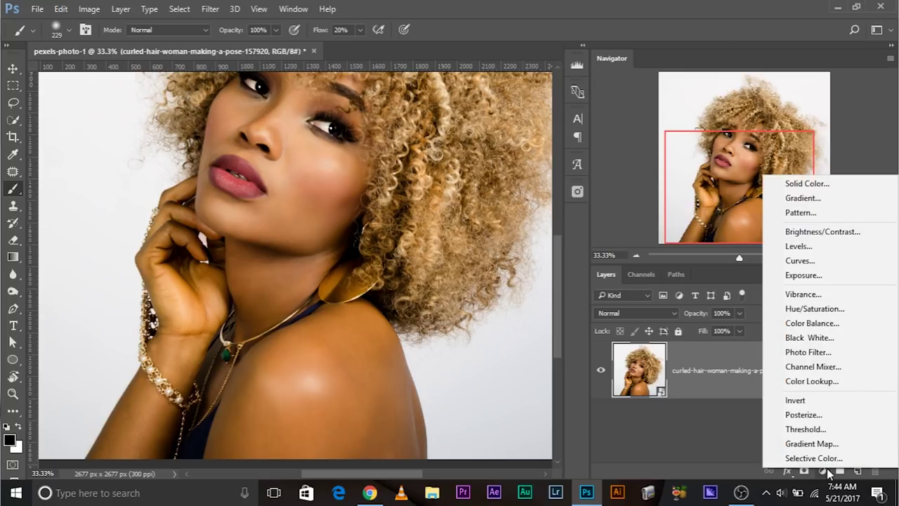
left_click(808, 309)
left_click_drag(176, 287, 670, 307)
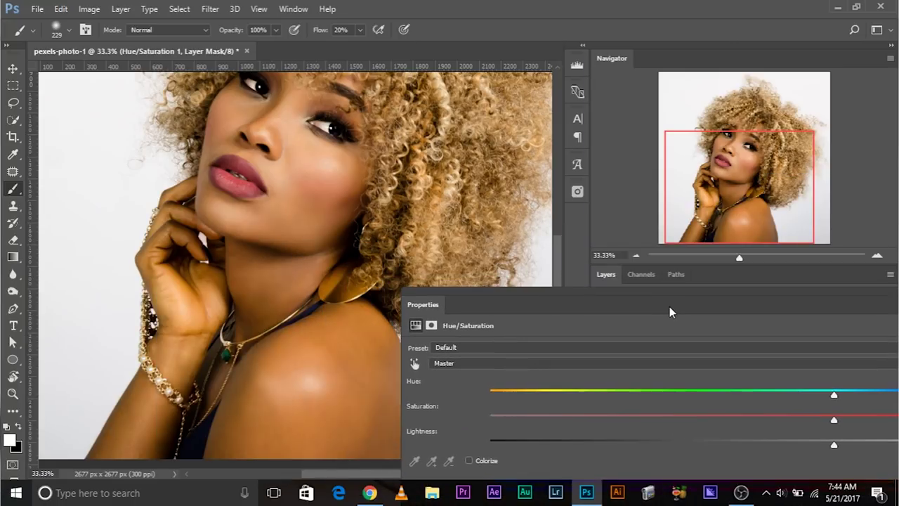
key("ctrl+plus")
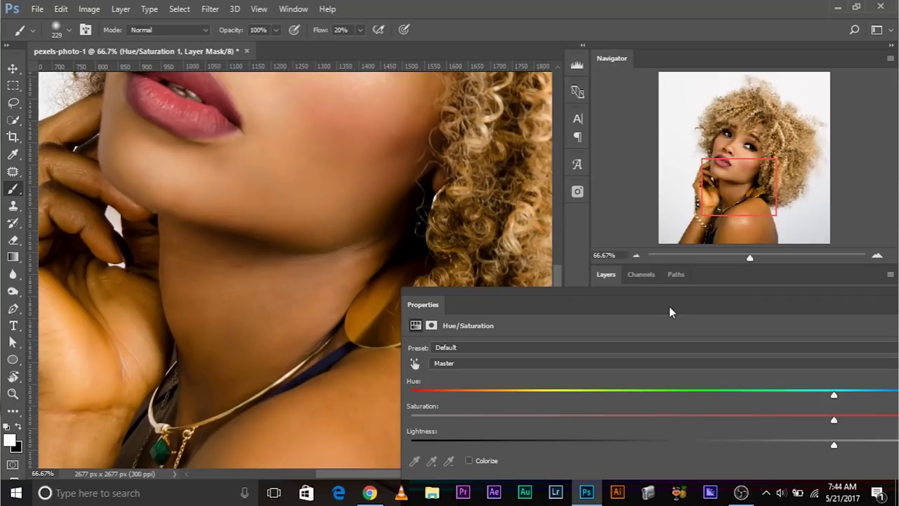
left_click_drag(273, 246, 406, 225)
left_click(413, 364)
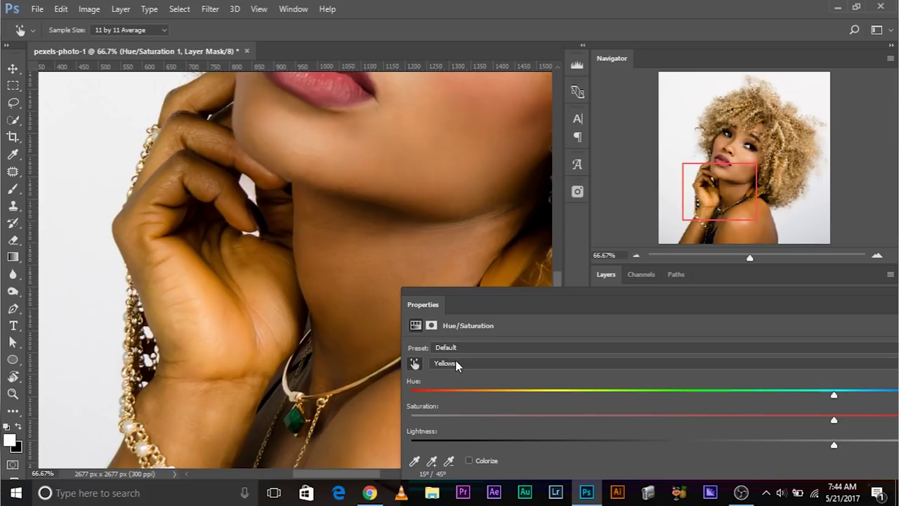
Push the Yellows hue to -180 and dock the Hue/Saturation settings along the bottom.
left_click_drag(544, 294, 454, 185)
key("ctrl+minus")
key("ctrl+minus")
left_click_drag(147, 175, 45, 138)
left_click_drag(751, 287, 190, 239)
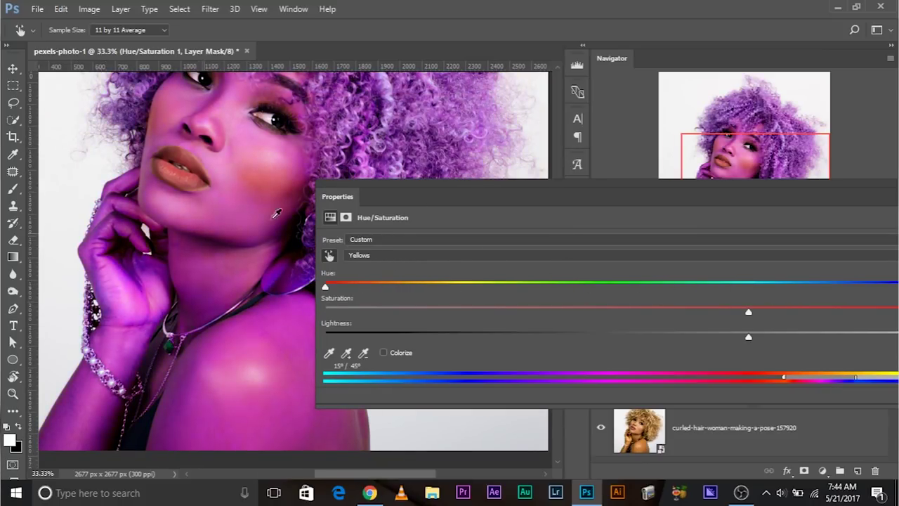
left_click_drag(417, 195, 300, 180)
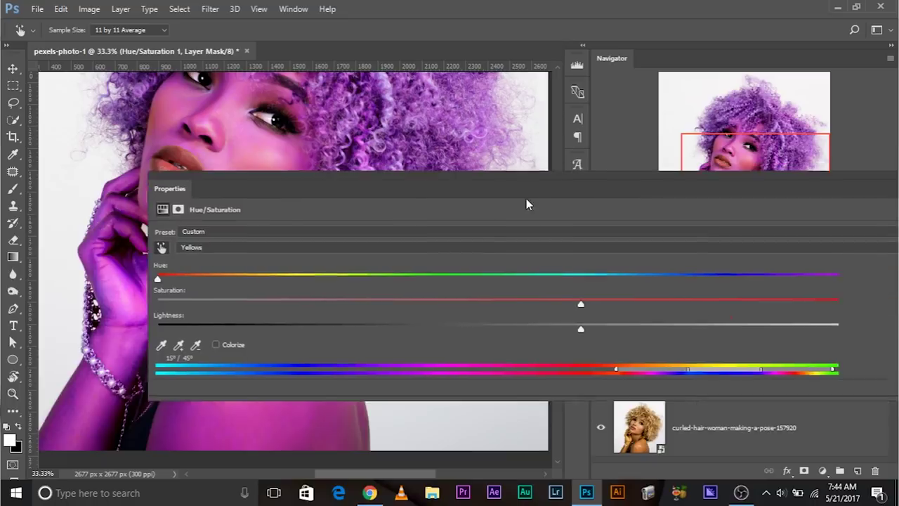
left_click_drag(581, 192, 233, 353)
left_click_drag(278, 244, 378, 146)
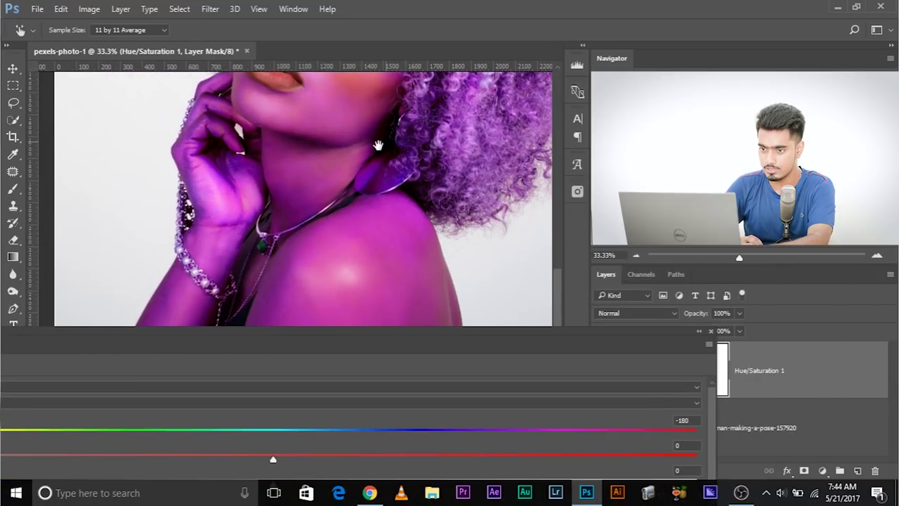
key("ctrl+plus")
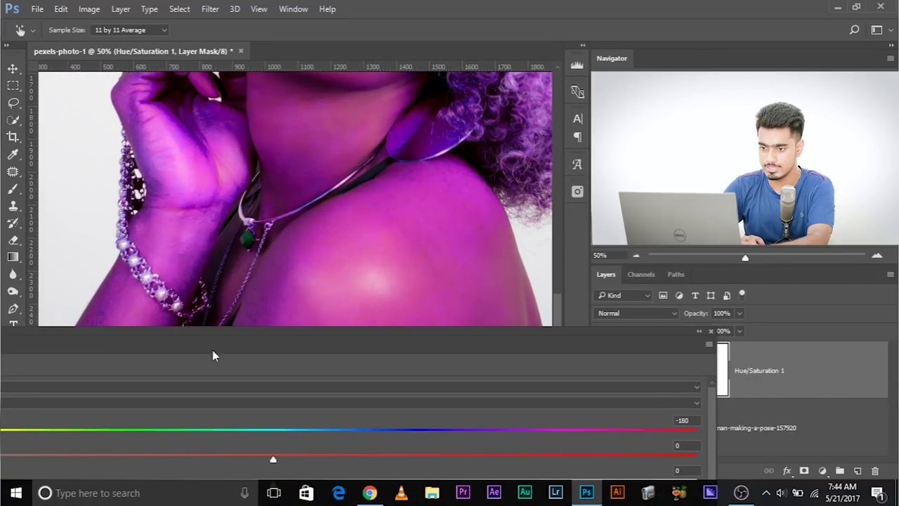
left_click_drag(212, 356, 382, 255)
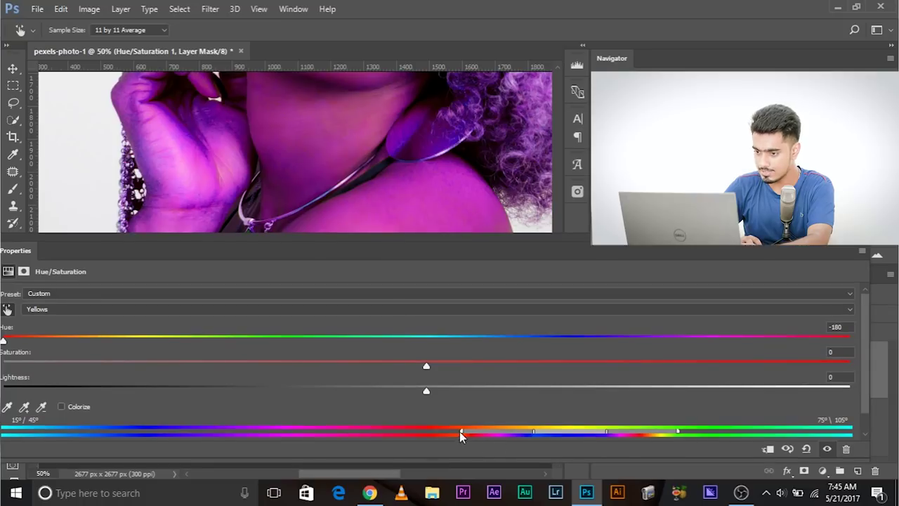
Slide the Yellows colour range onto the skin, roughly 26°/31°–39°\44°.
left_click_drag(461, 436, 538, 433)
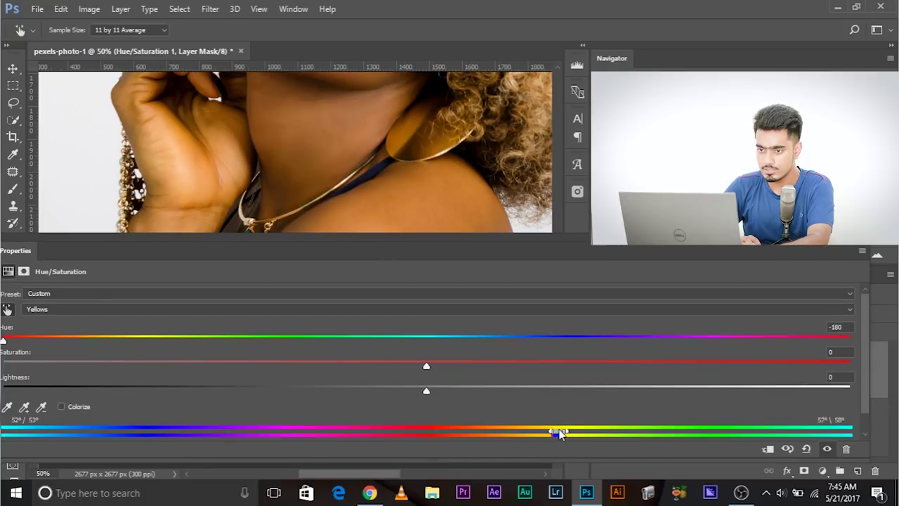
left_click_drag(550, 441, 511, 430)
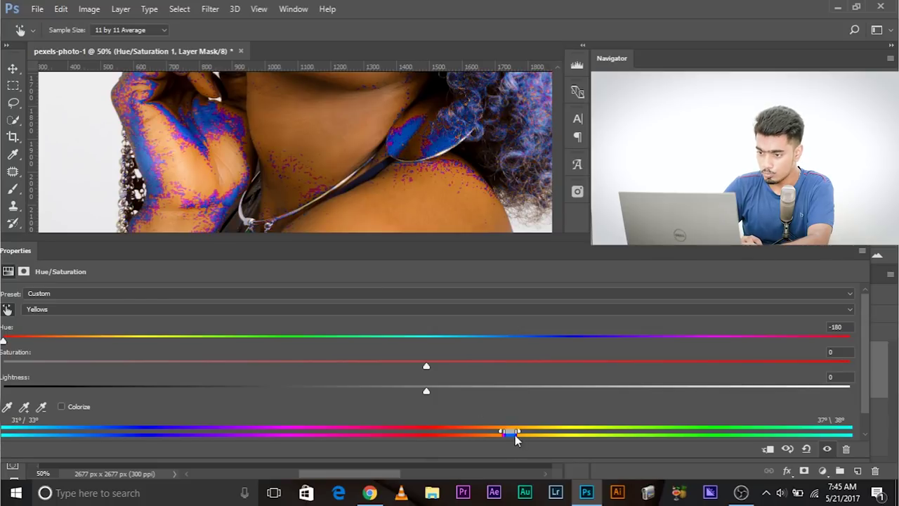
left_click_drag(505, 434, 497, 436)
left_click_drag(495, 433, 499, 435)
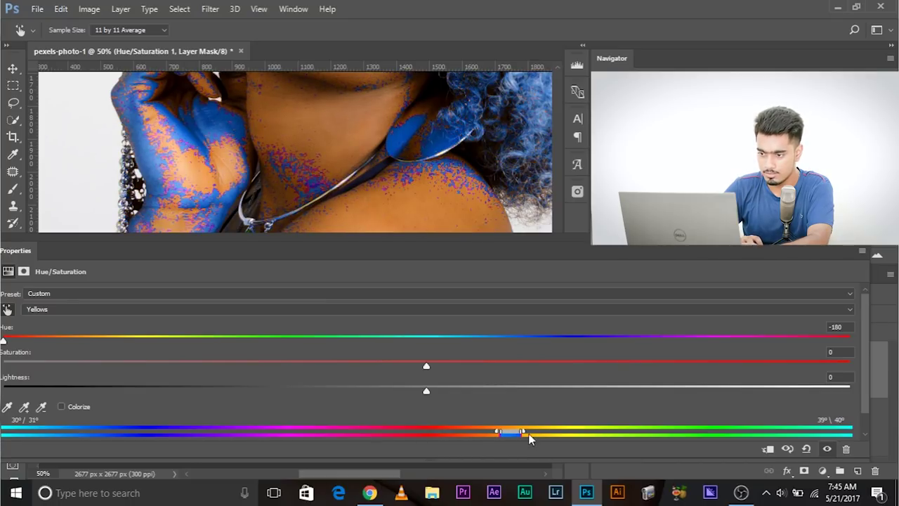
left_click_drag(523, 432, 489, 434)
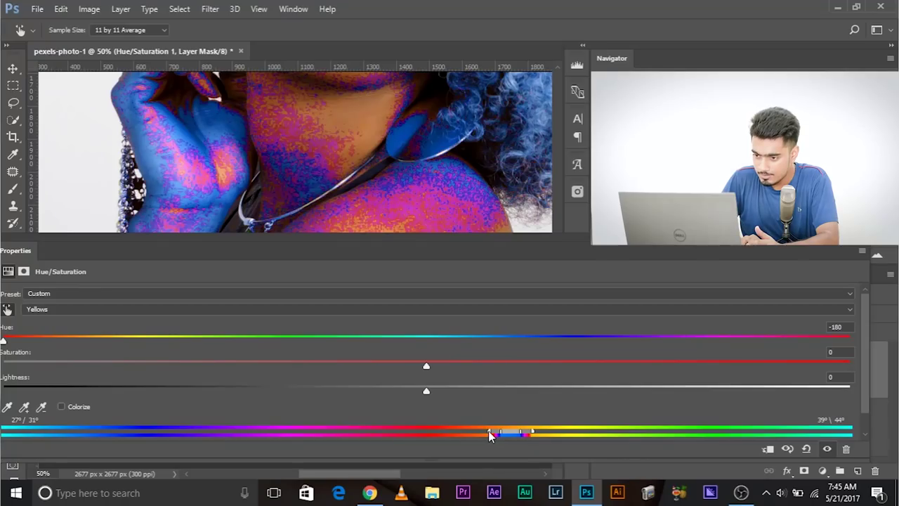
left_click_drag(490, 432, 491, 434)
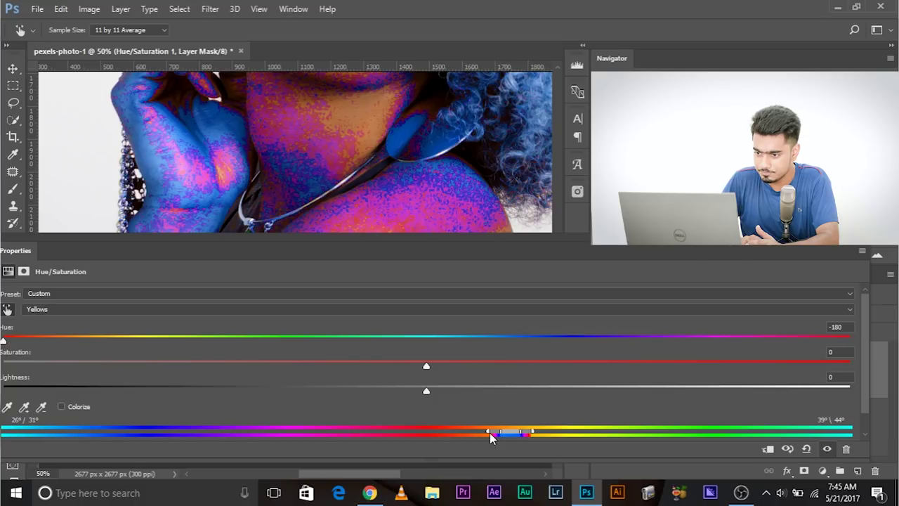
Set the Yellows Hue to -8 and Lightness to +14, then close the settings.
key("ctrl+minus")
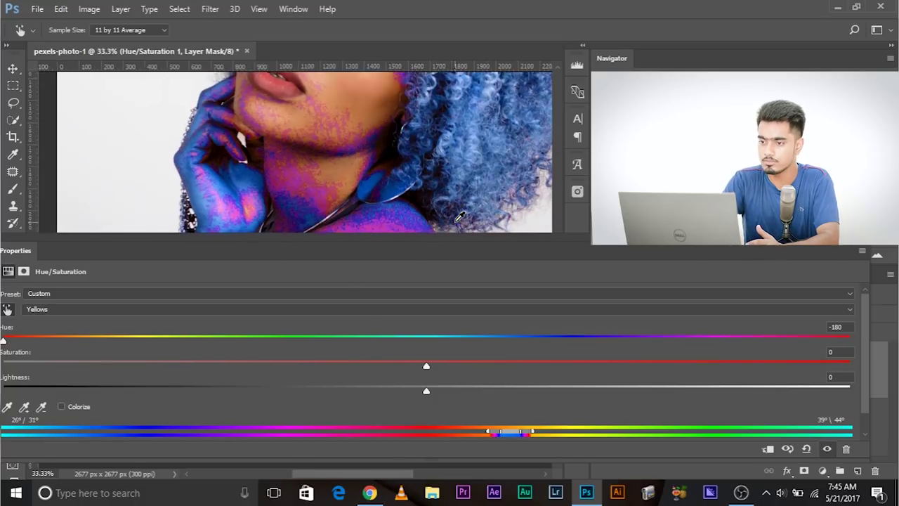
left_click_drag(53, 373, 469, 373)
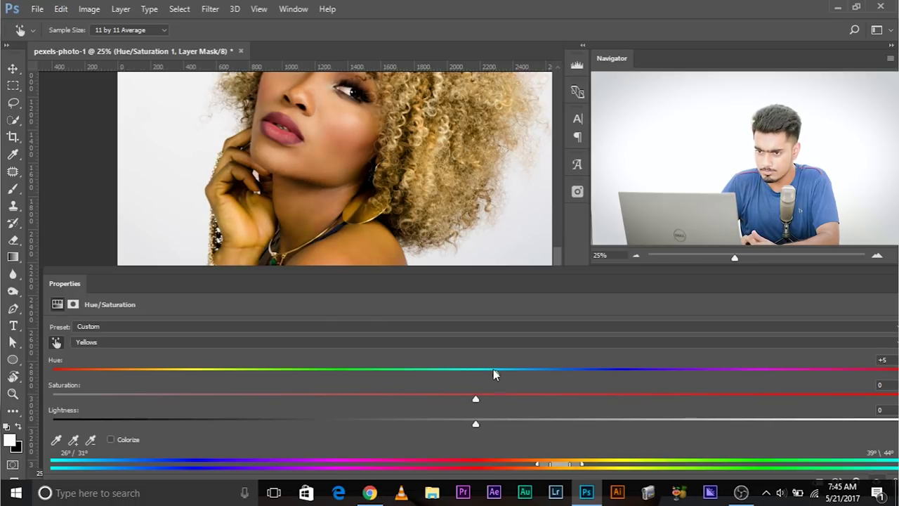
left_click_drag(478, 372, 465, 370)
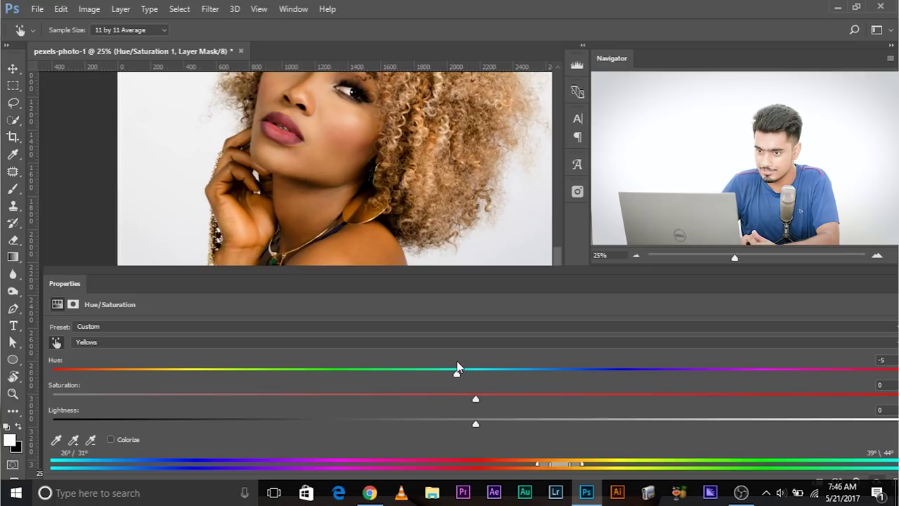
left_click_drag(354, 281, 203, 276)
left_click_drag(326, 421, 384, 421)
left_click_drag(344, 305, 121, 312)
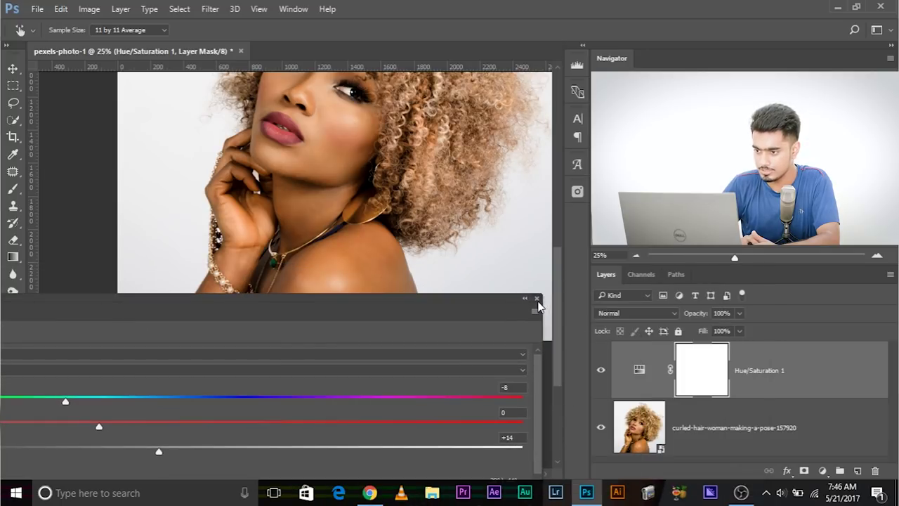
left_click(538, 300)
left_click(601, 371)
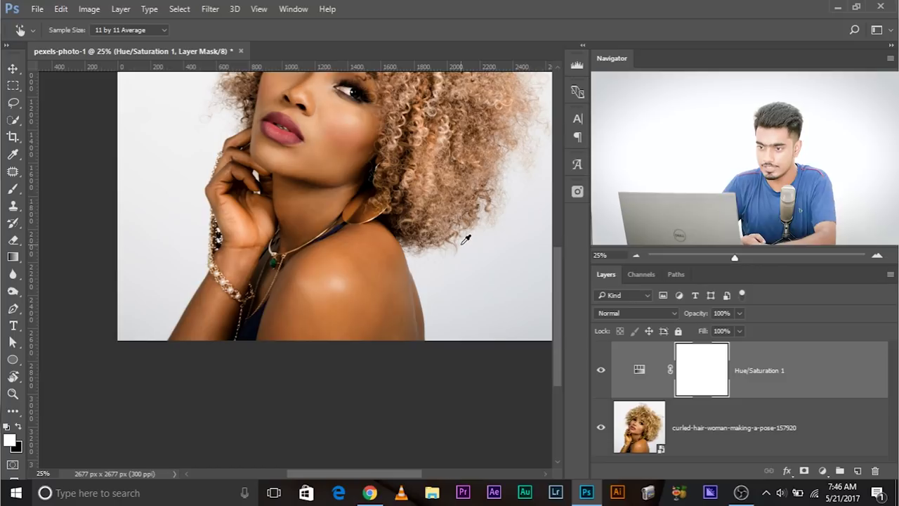
Zoom in on the face and toggle Hue/Saturation 1 off and on to compare.
key("ctrl+plus")
key("ctrl+plus")
left_click_drag(460, 244, 315, 326)
left_click(602, 371)
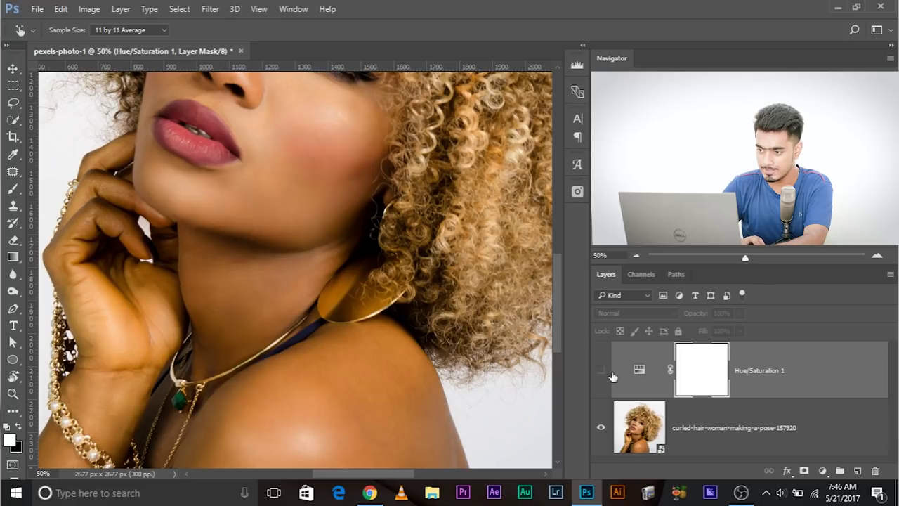
left_click(602, 371)
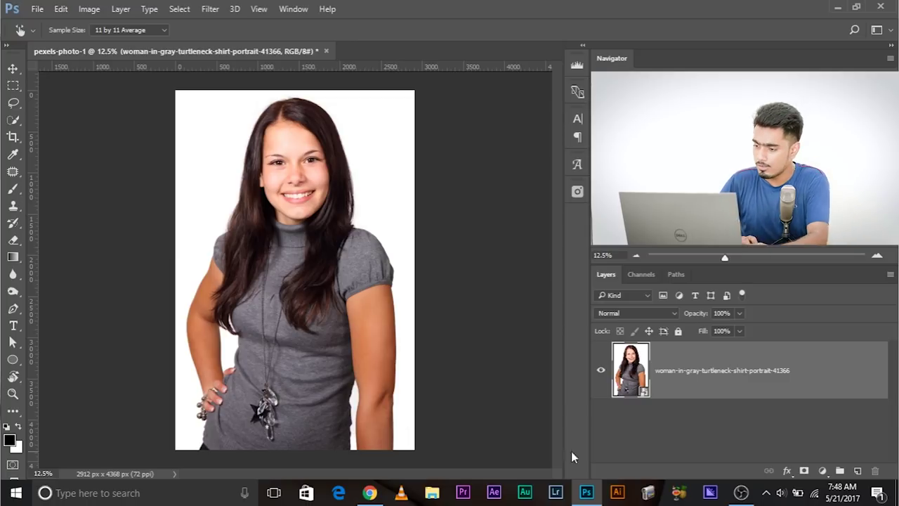
Add a Hue/Saturation layer to the grey-turtleneck portrait and squeeze its Reds range into a thin band.
left_click(821, 470)
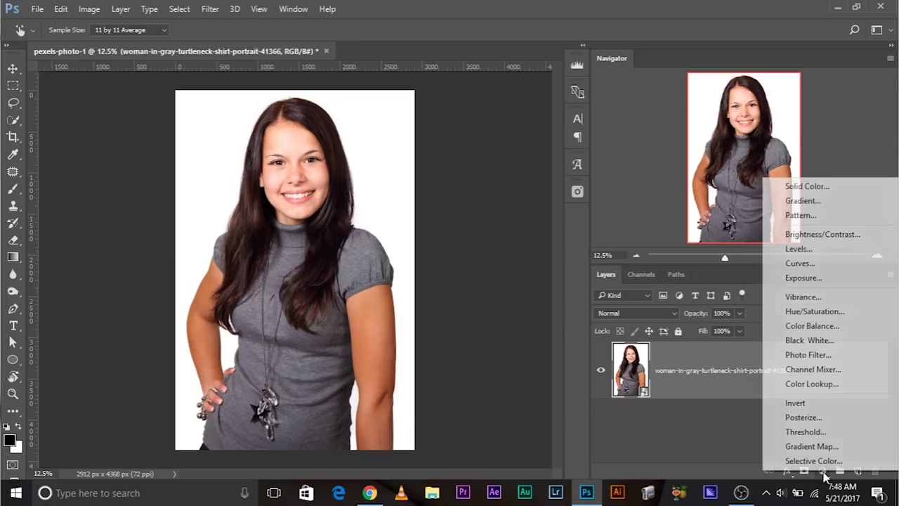
left_click(794, 311)
key("b")
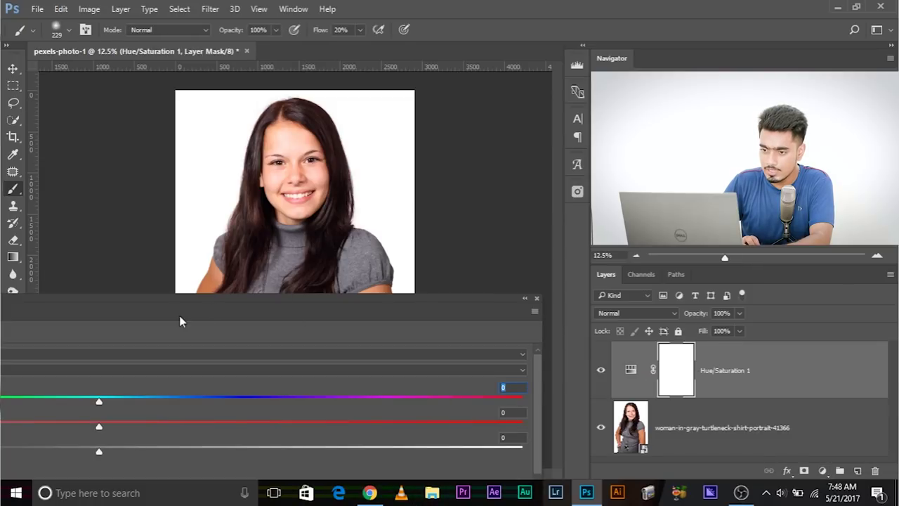
left_click(209, 408)
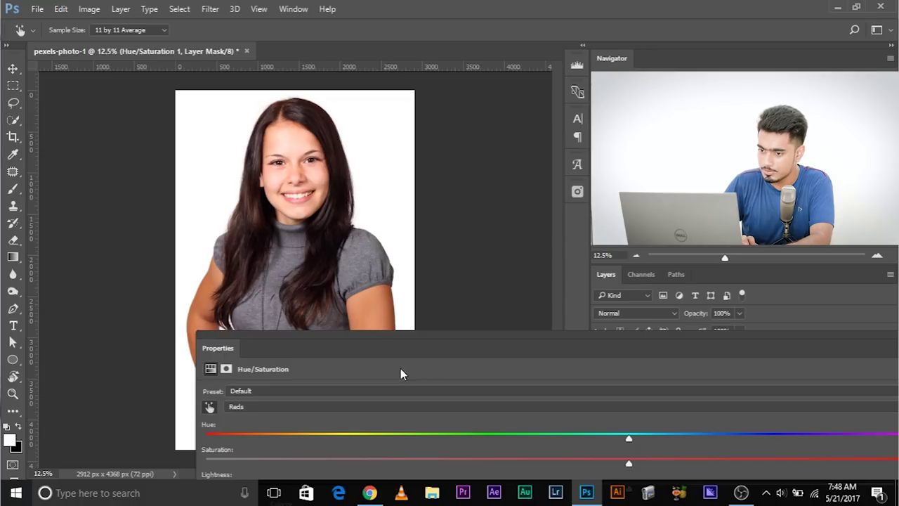
left_click_drag(537, 349, 273, 233)
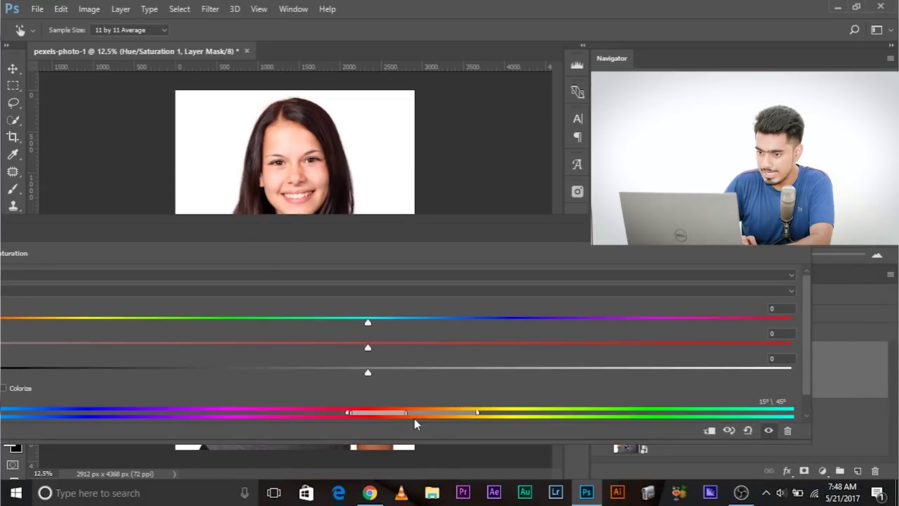
left_click_drag(439, 412, 366, 413)
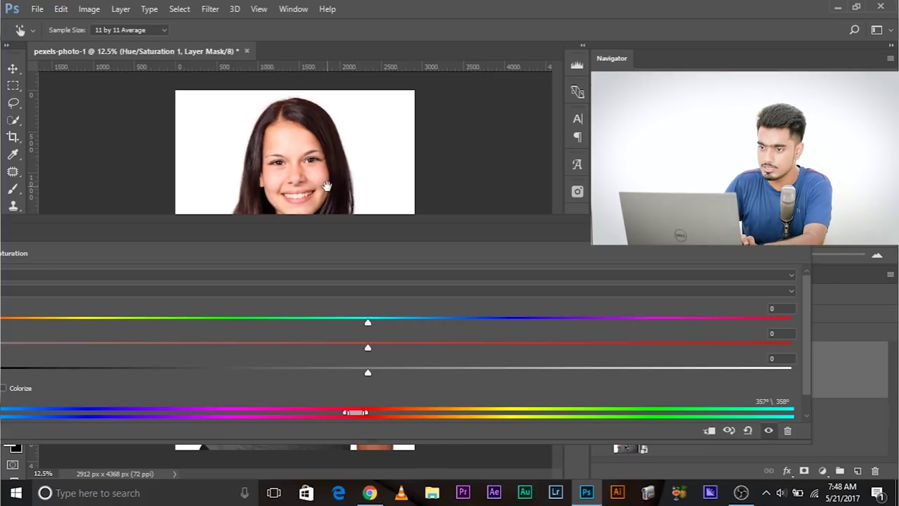
key("ctrl+minus")
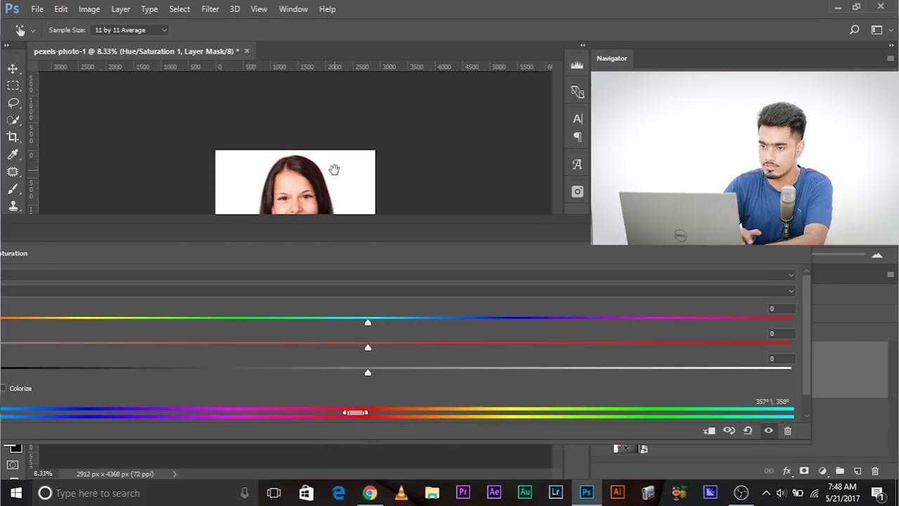
key("ctrl+plus")
key("ctrl+plus")
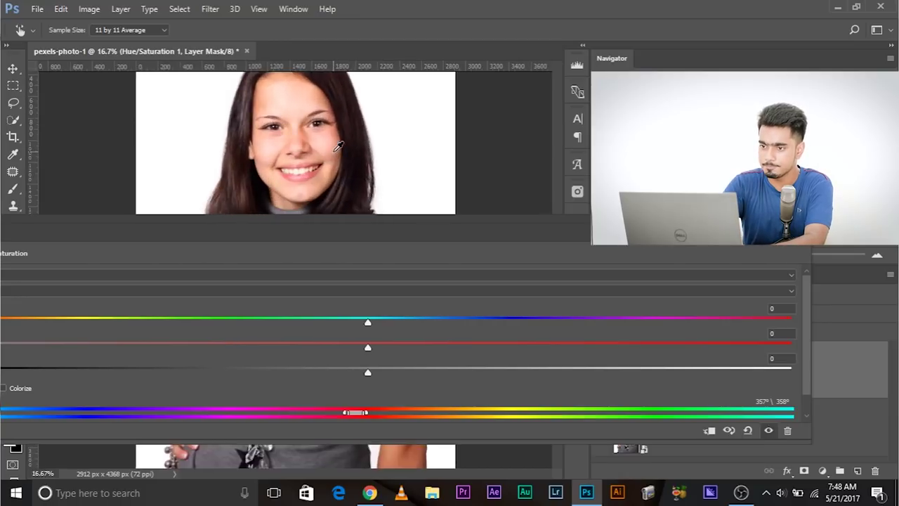
left_click_drag(317, 195, 321, 111)
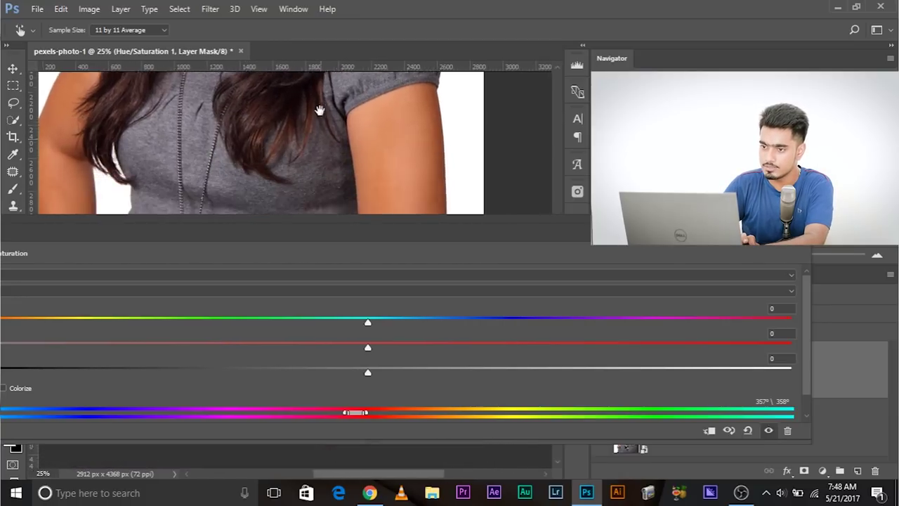
left_click_drag(347, 140, 342, 104)
left_click_drag(347, 208, 466, 288)
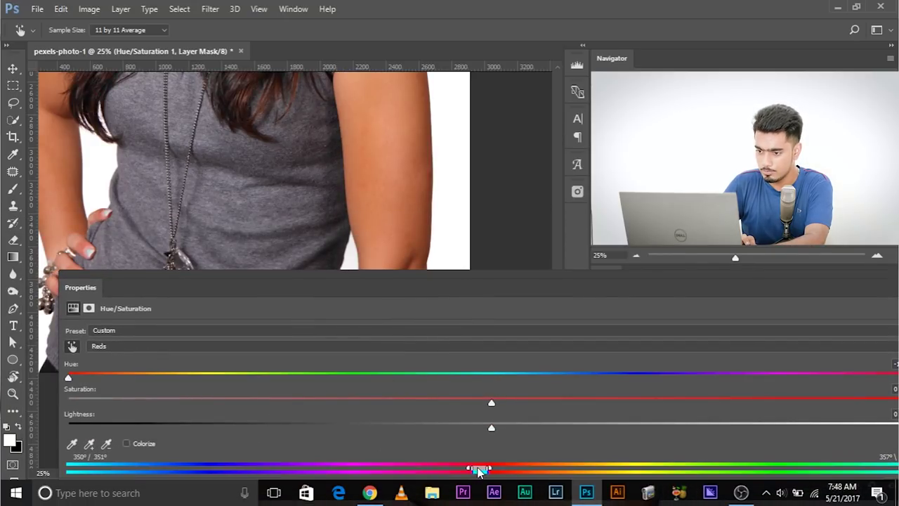
Move the Reds range onto the orange skin, about 13°–23°, then close the settings and zoom out.
left_click_drag(497, 469, 547, 475)
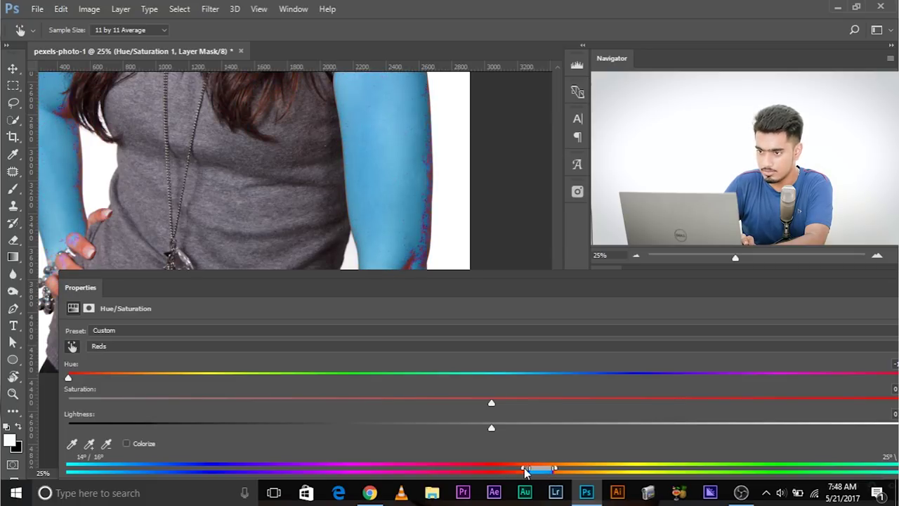
left_click_drag(533, 472, 529, 473)
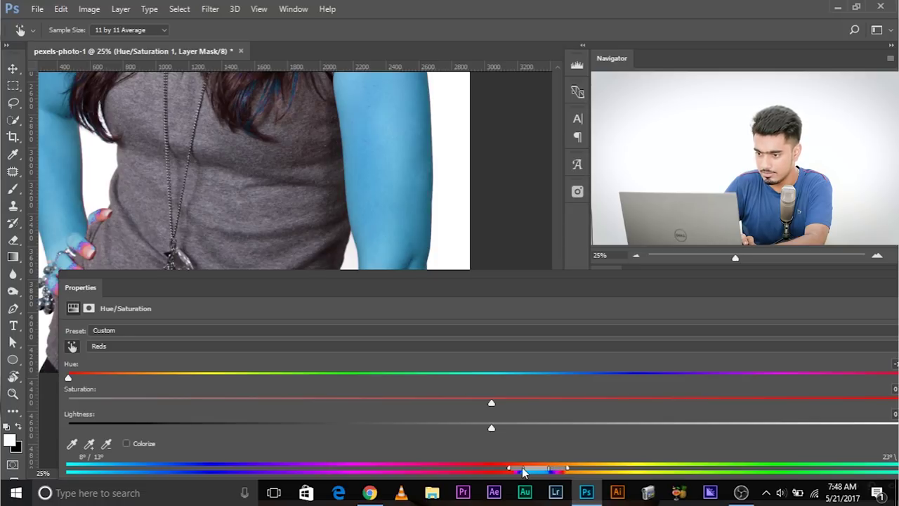
left_click_drag(510, 298, 461, 309)
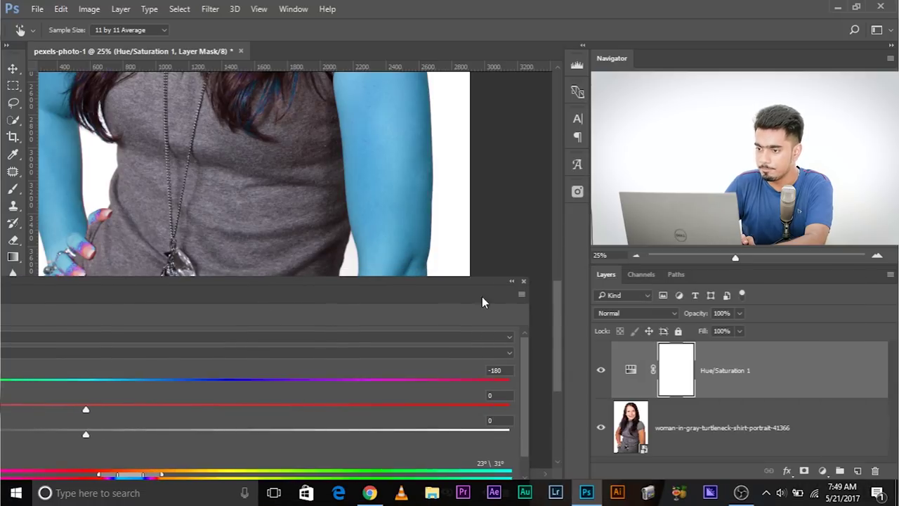
left_click(523, 283)
key("ctrl+minus")
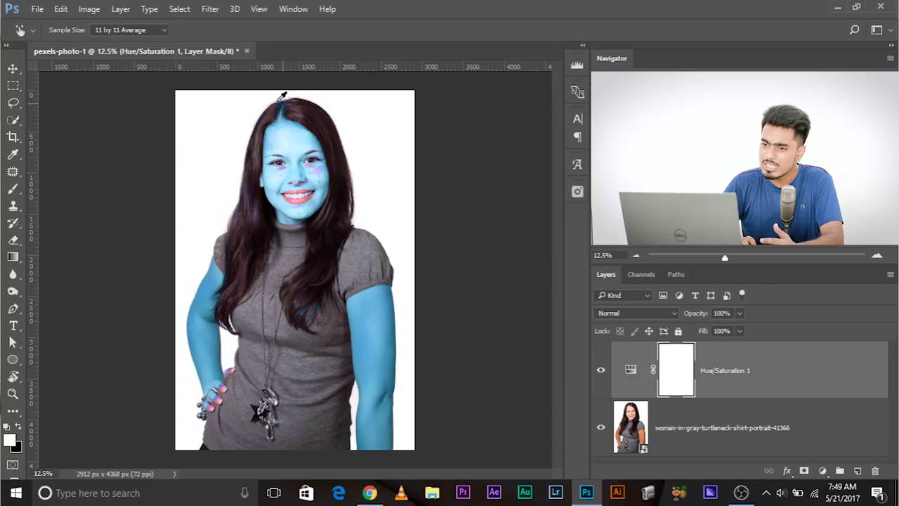
Reopen Hue/Saturation 1, switch to Reds, and return its Hue to 0.
double_click(631, 370)
key("b")
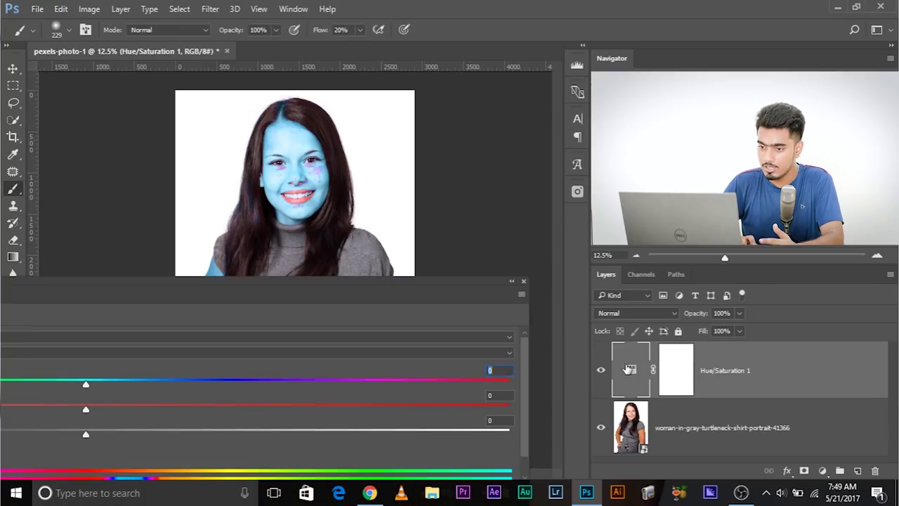
left_click_drag(106, 377, 500, 384)
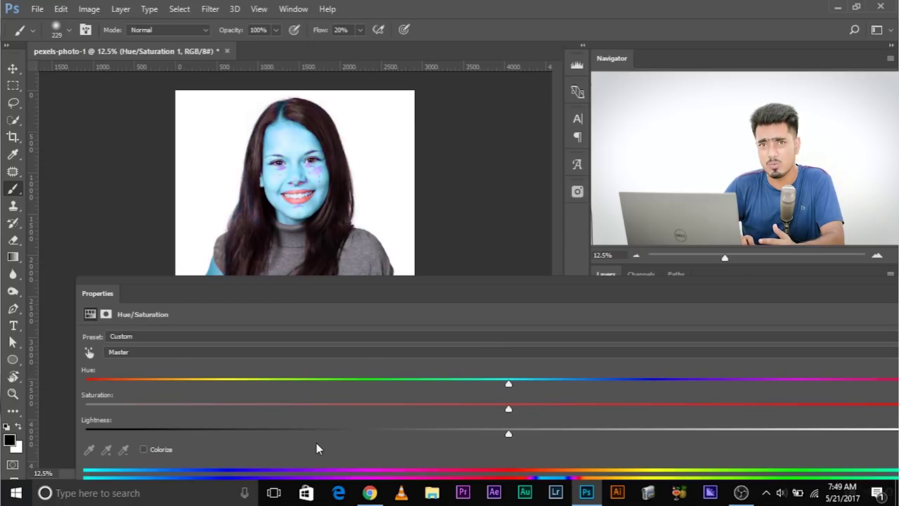
left_click(139, 356)
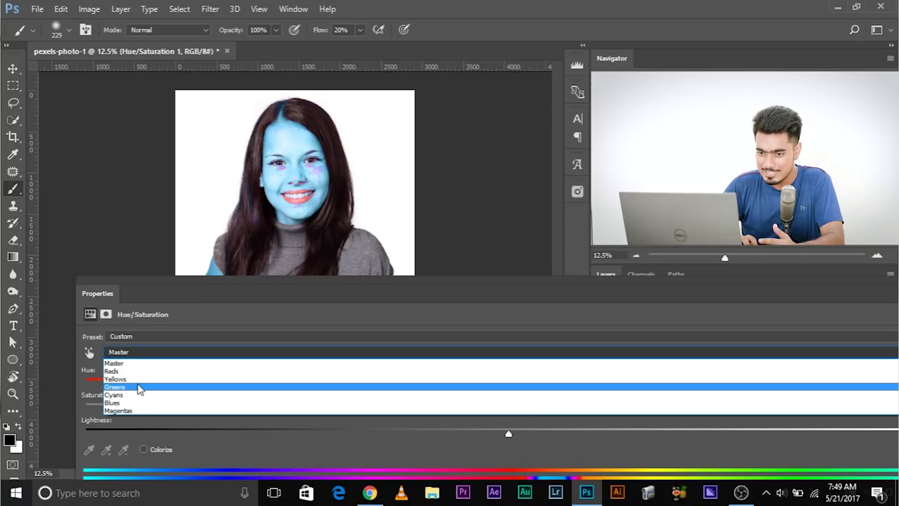
left_click(138, 387)
left_click(161, 353)
left_click(151, 373)
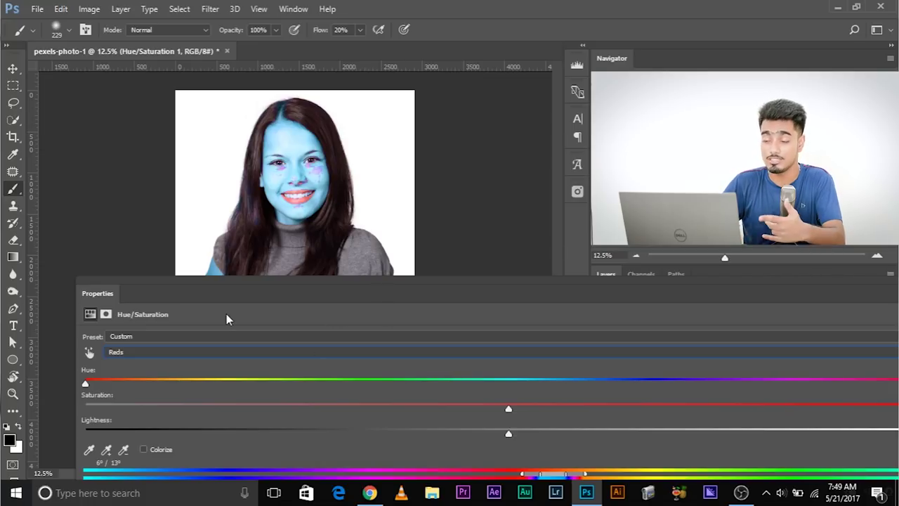
left_click_drag(97, 389, 510, 406)
Raise the Reds saturation to +26.
left_click_drag(392, 296, 260, 344)
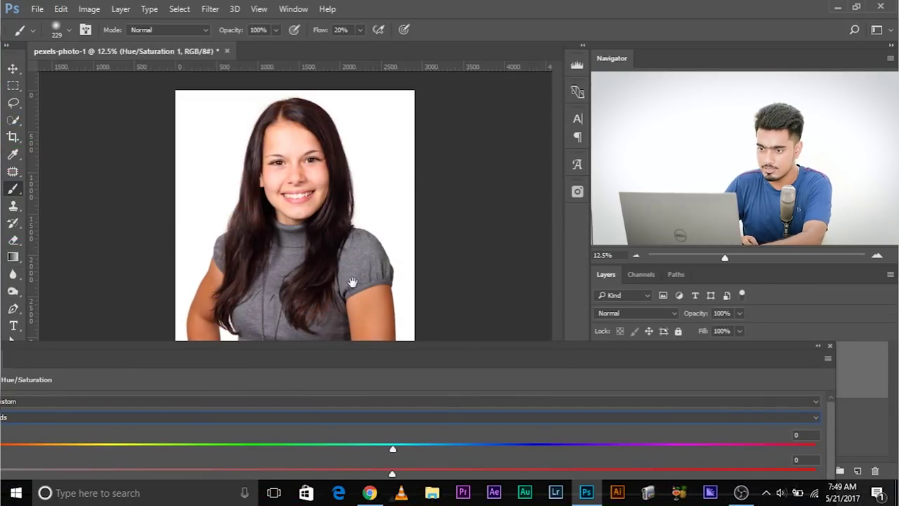
key("ctrl+plus")
left_click_drag(352, 281, 281, 215)
left_click_drag(305, 357, 693, 70)
left_click_drag(484, 154, 460, 215)
left_click_drag(740, 200, 778, 195)
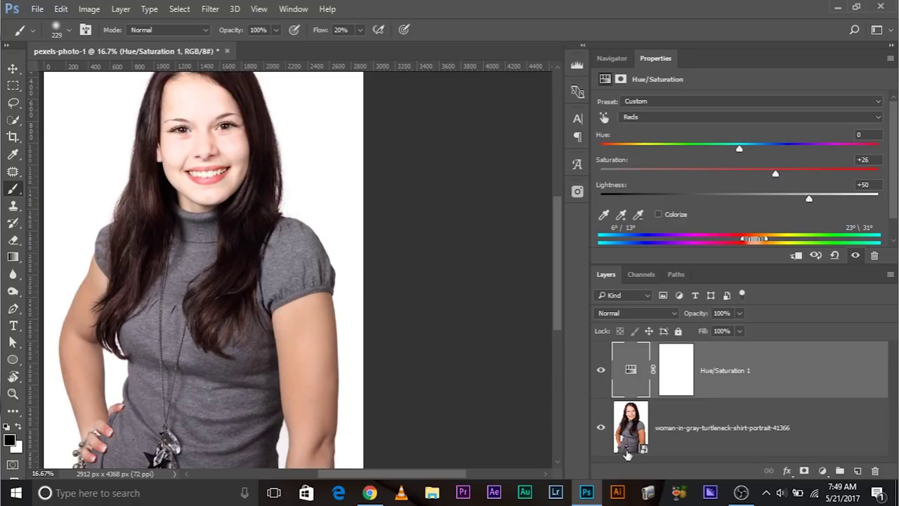
left_click(660, 363)
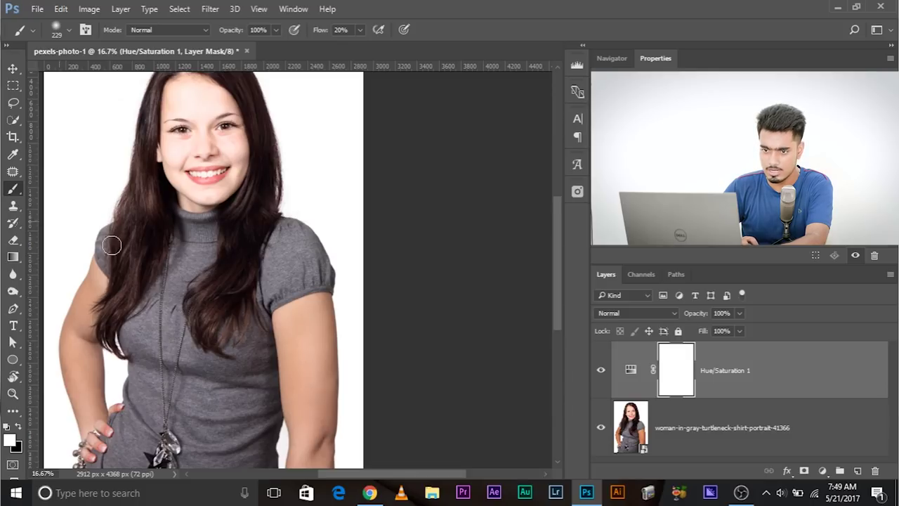
Paint black on the mask over the left cheek with a large brush at 100% flow.
key("bracketright")
key("bracketright")
key("bracketright")
key("bracketright")
key("bracketright")
key("bracketright")
key("x")
scroll(191, 201, "up", 1)
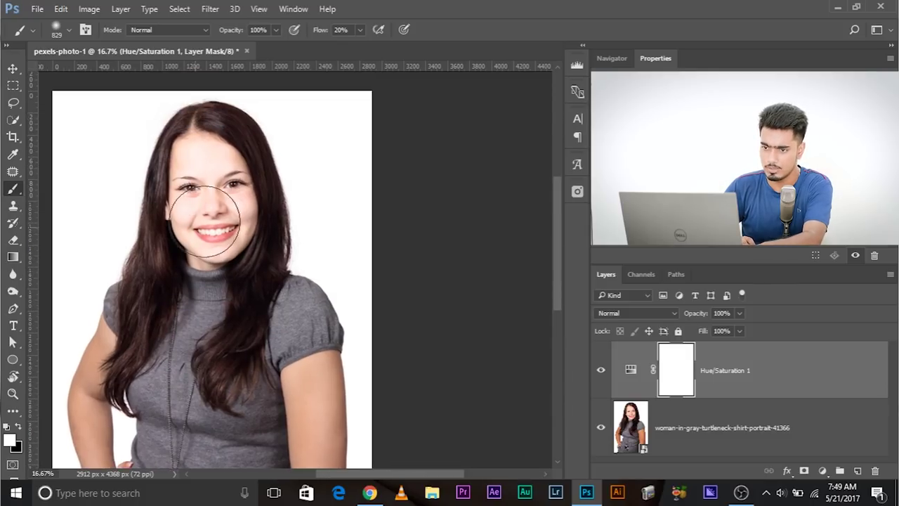
left_click_drag(187, 228, 211, 211)
left_click(360, 30)
left_click_drag(358, 46, 368, 46)
key("shift+0")
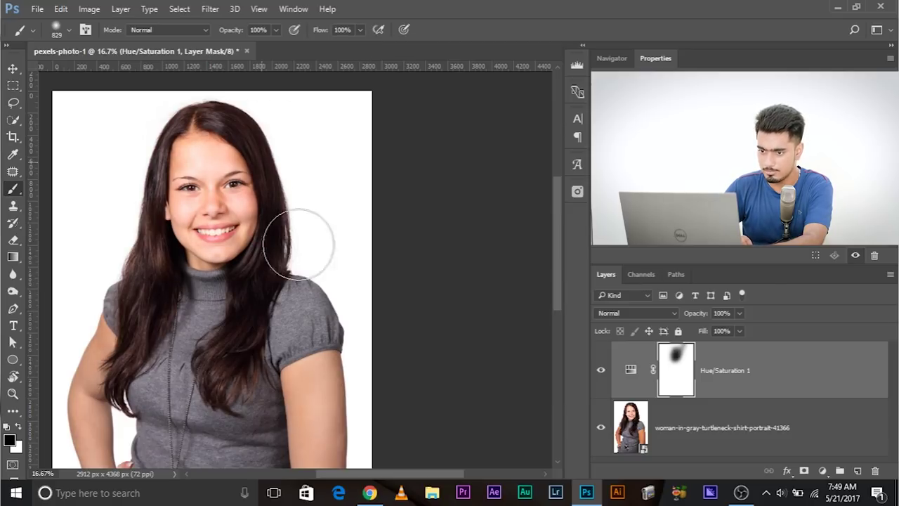
key("x")
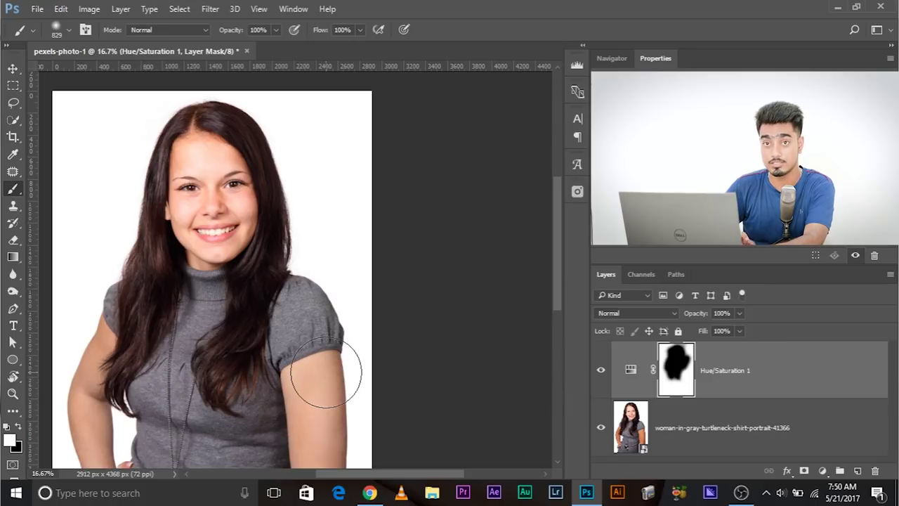
key("ctrl+minus")
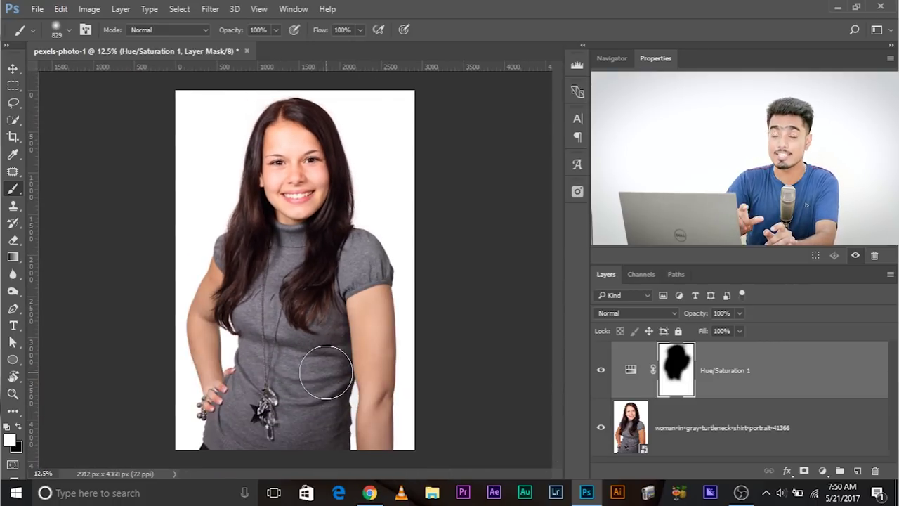
Fill the mask black and paint white over both arms to reveal the adjustment there.
key("alt+BackSpace")
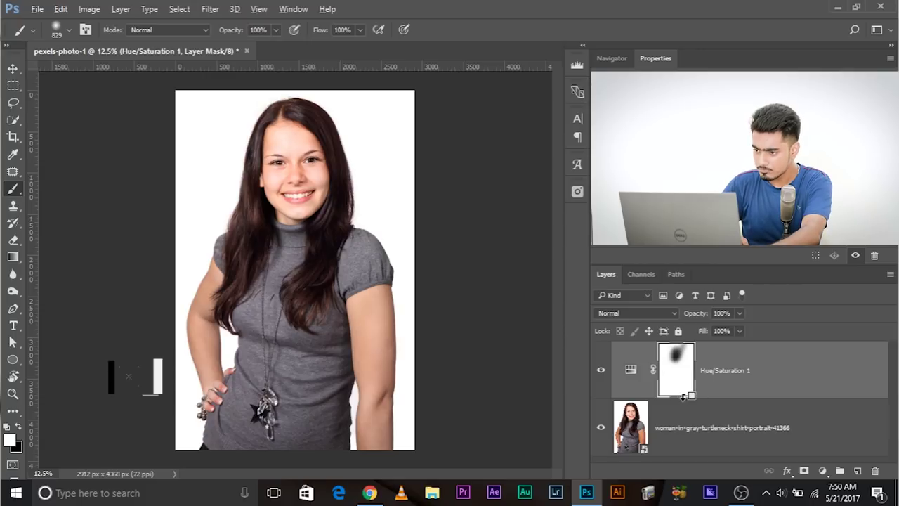
key("ctrl+BackSpace")
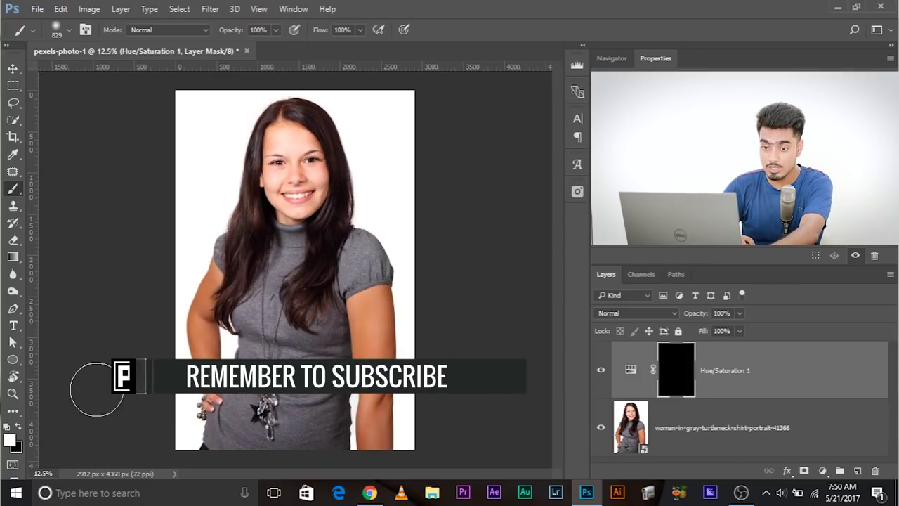
key("bracketright")
key("bracketright")
key("bracketright")
key("bracketright")
mouse_move(363, 357)
left_mouse_down()
mouse_move(368, 324)
mouse_move(366, 505)
mouse_move(388, 251)
mouse_move(362, 481)
mouse_move(367, 404)
mouse_move(364, 440)
left_mouse_up()
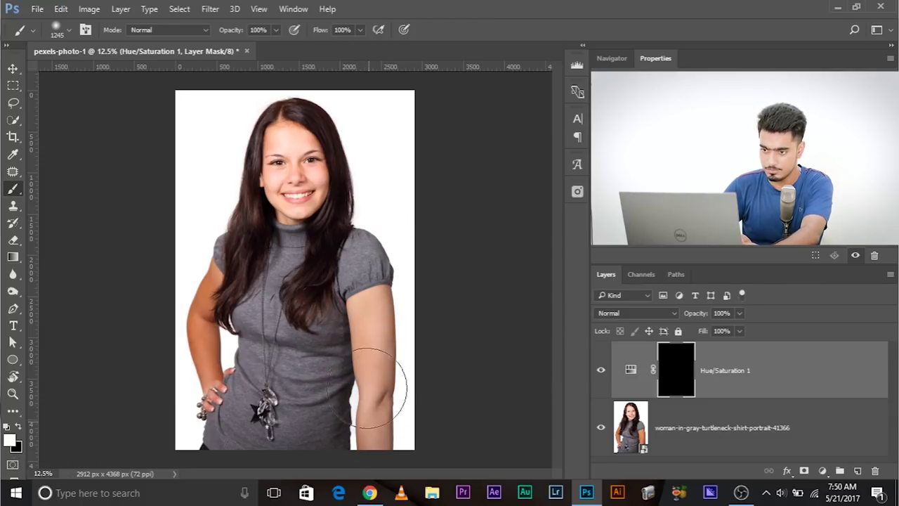
mouse_move(185, 245)
left_mouse_down()
mouse_move(194, 401)
mouse_move(218, 406)
mouse_move(191, 391)
left_mouse_up()
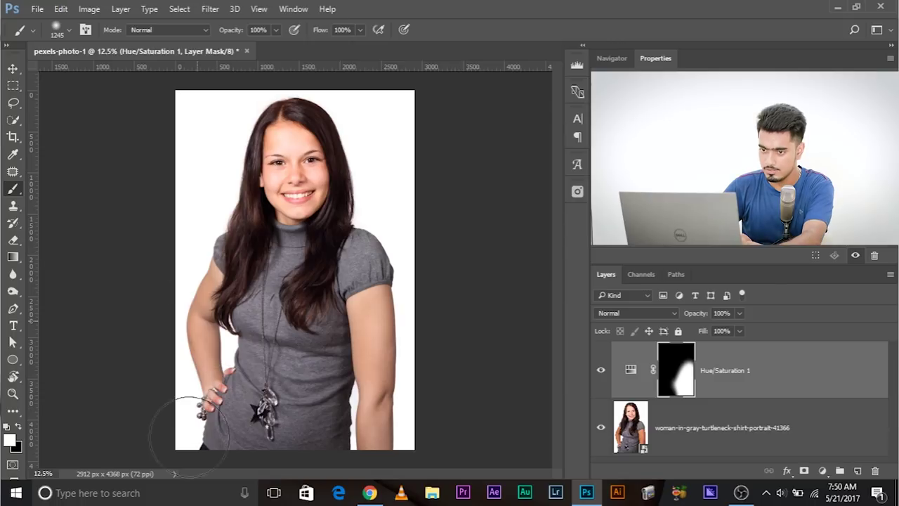
Set Reds Saturation to +43, compare with the layer on and off, then leave it hidden.
double_click(631, 372)
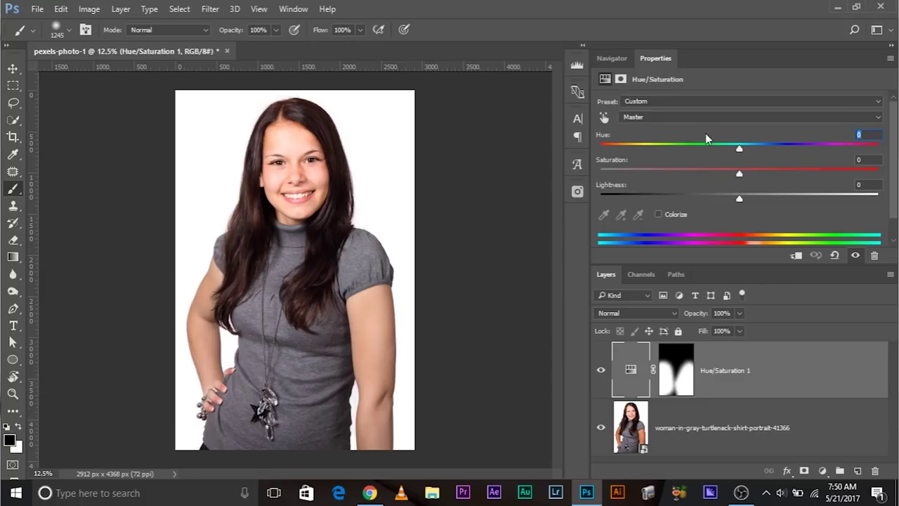
left_click(682, 117)
left_click(671, 134)
left_click_drag(810, 198, 808, 195)
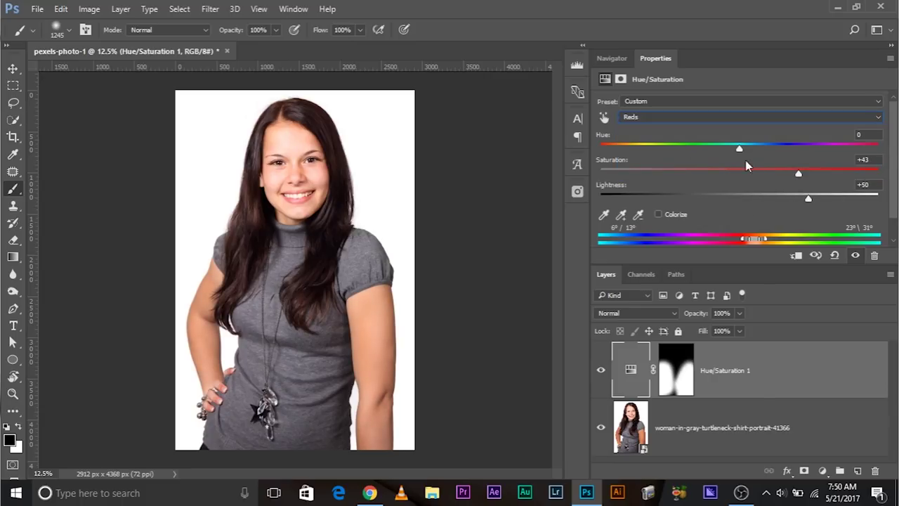
left_click(600, 370)
left_click(601, 371)
left_click(601, 371)
left_click(601, 371)
left_click(784, 373)
left_click(602, 371)
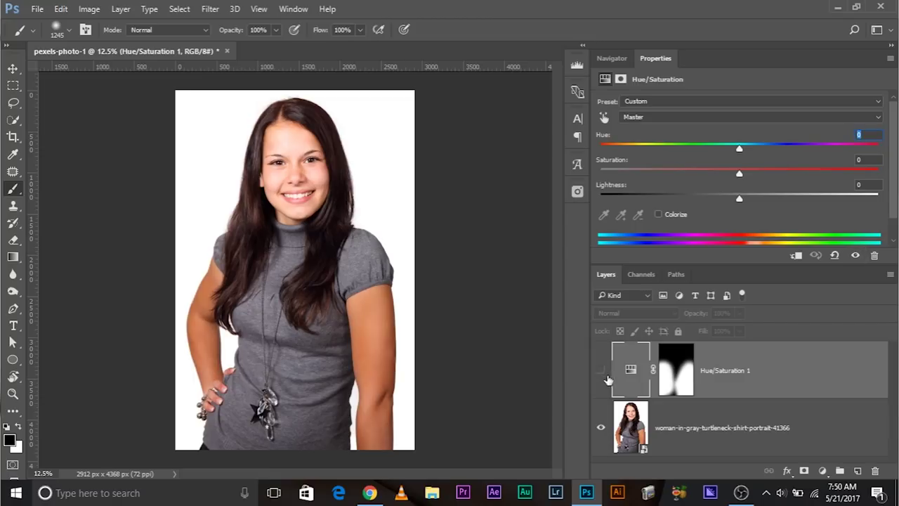
left_click(823, 471)
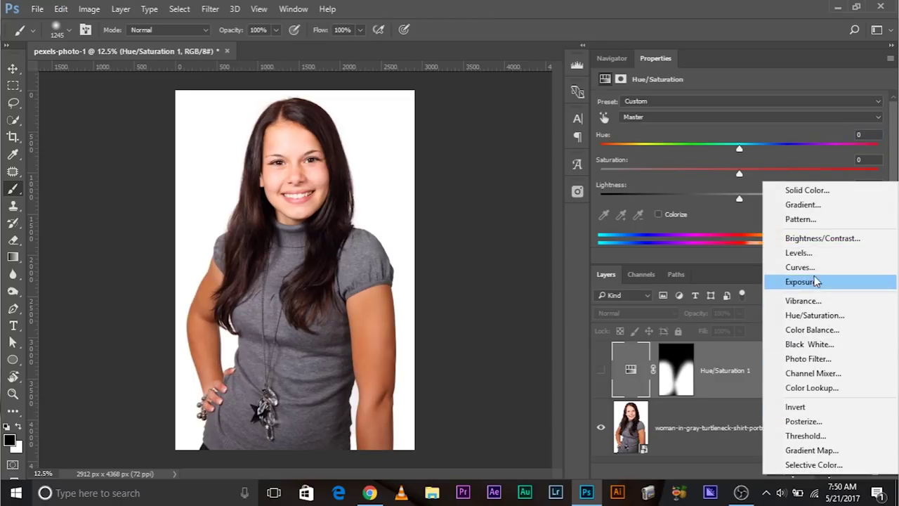
Add an upward-bent Curves layer in Luminosity mode, invert its mask, and paint brightening onto the upper arm.
left_click(815, 268)
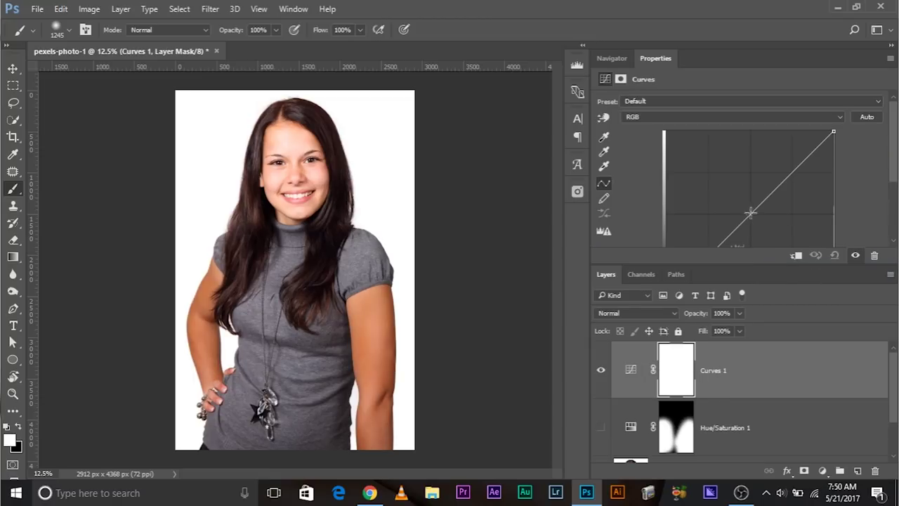
left_click_drag(751, 214, 737, 197)
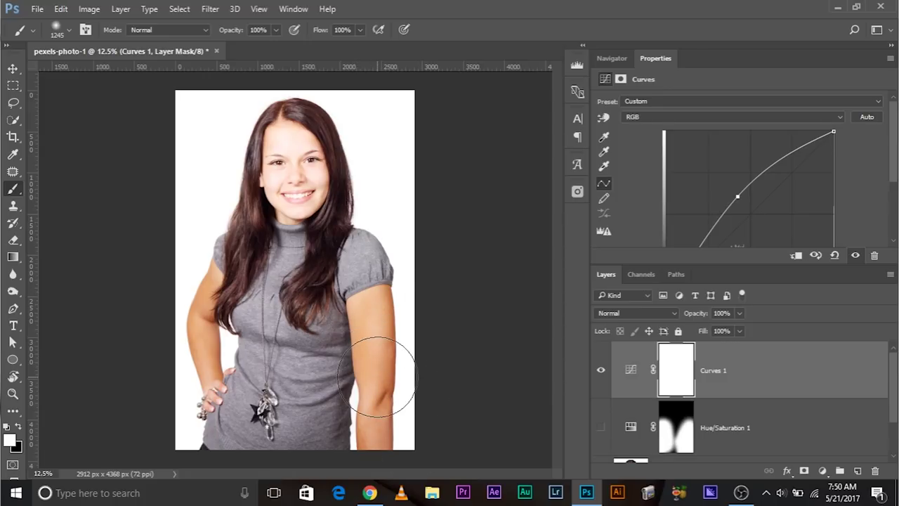
left_click(606, 314)
left_click(613, 308)
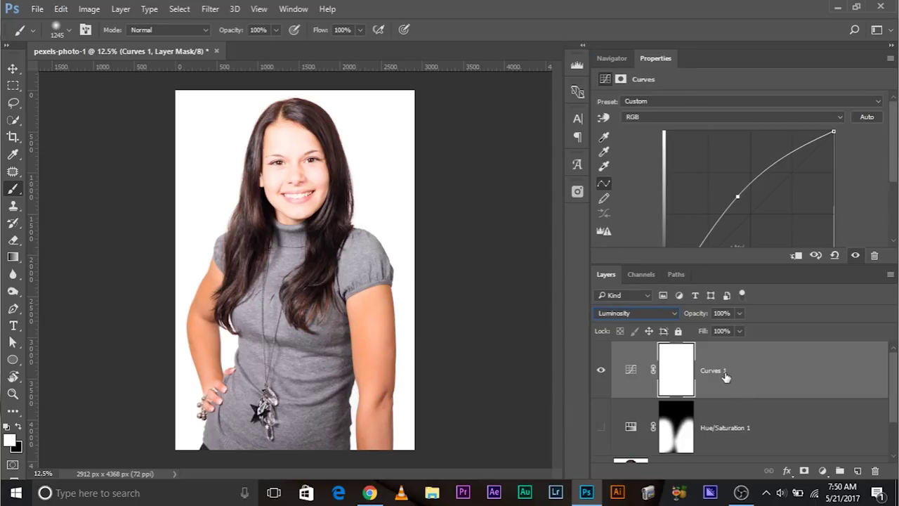
key("ctrl+i")
left_click_drag(402, 361, 363, 365)
mouse_move(370, 309)
left_mouse_down()
mouse_move(361, 326)
mouse_move(377, 297)
mouse_move(387, 355)
mouse_move(375, 363)
mouse_move(361, 349)
mouse_move(374, 393)
left_mouse_up()
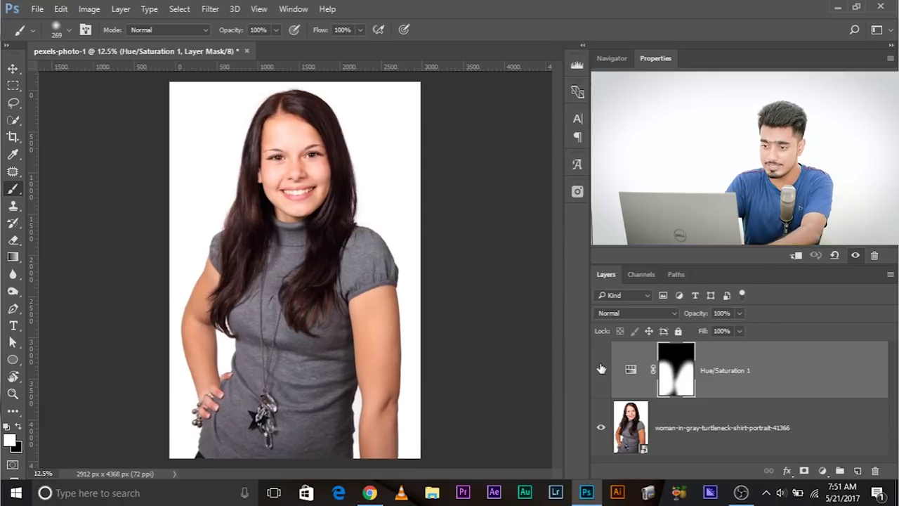
Drag the left edge of Hue/Saturation 1's Reds range toward magenta so it starts at 333°.
key("ctrl+plus")
key("ctrl+plus")
key("ctrl+plus")
key("ctrl+plus")
scroll(445, 275, "down", 5)
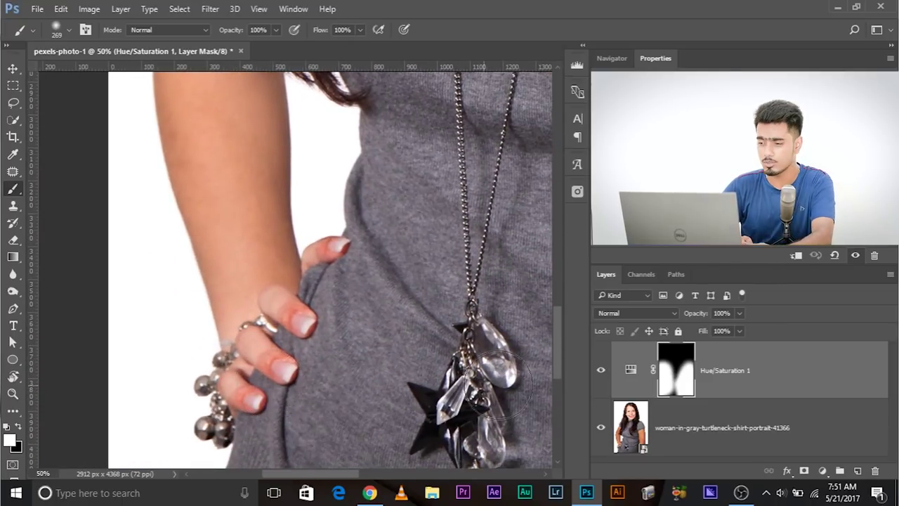
left_click(631, 370)
scroll(703, 246, "down", 1)
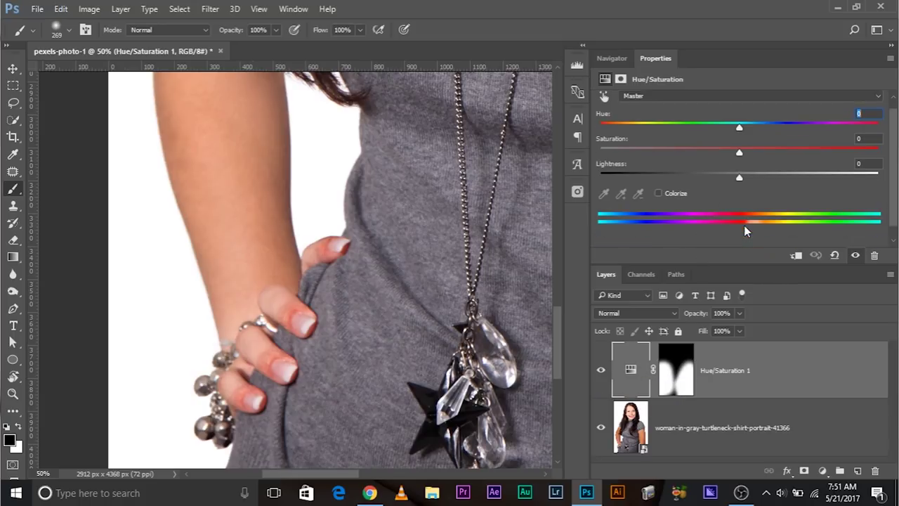
scroll(715, 168, "up", 1)
left_click(657, 116)
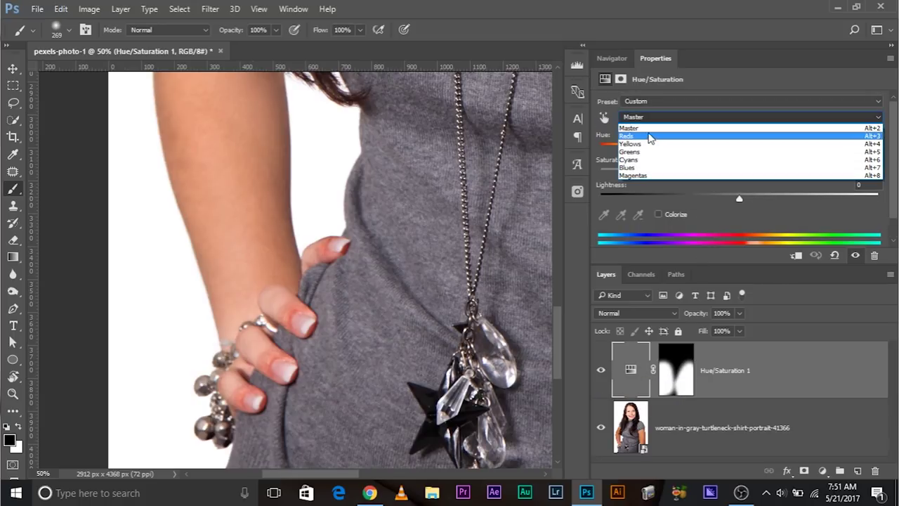
left_click(628, 136)
scroll(777, 237, "down", 1)
left_click_drag(748, 229, 735, 229)
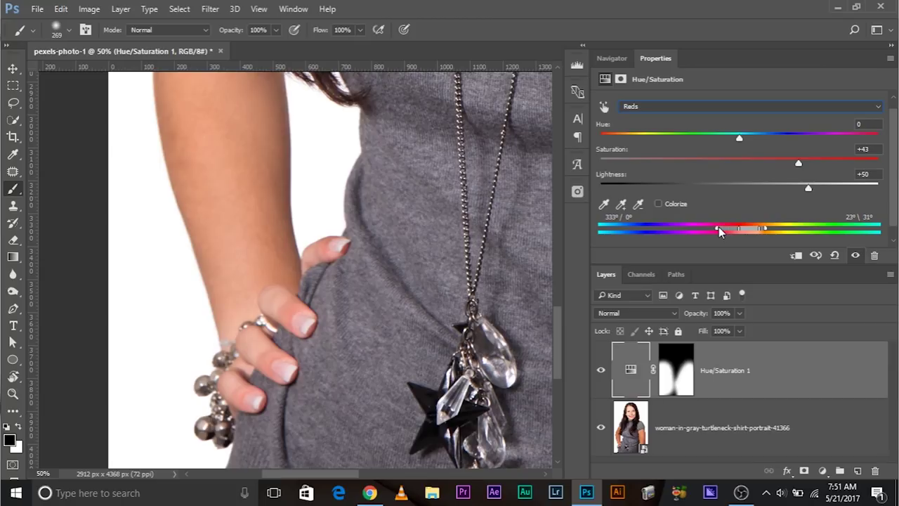